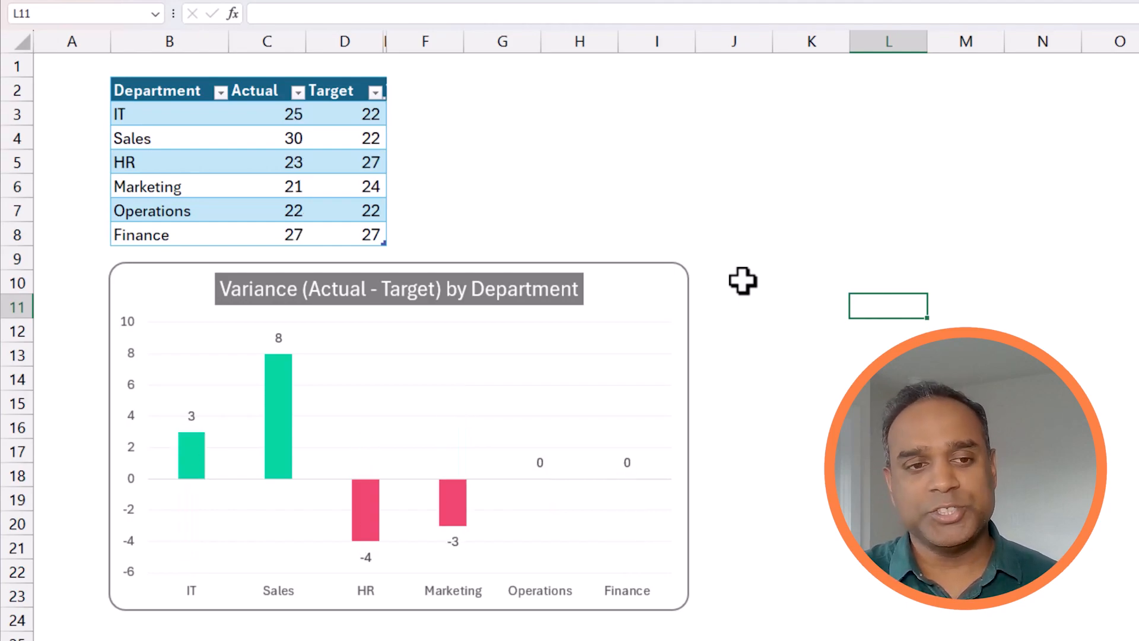
key("F9")
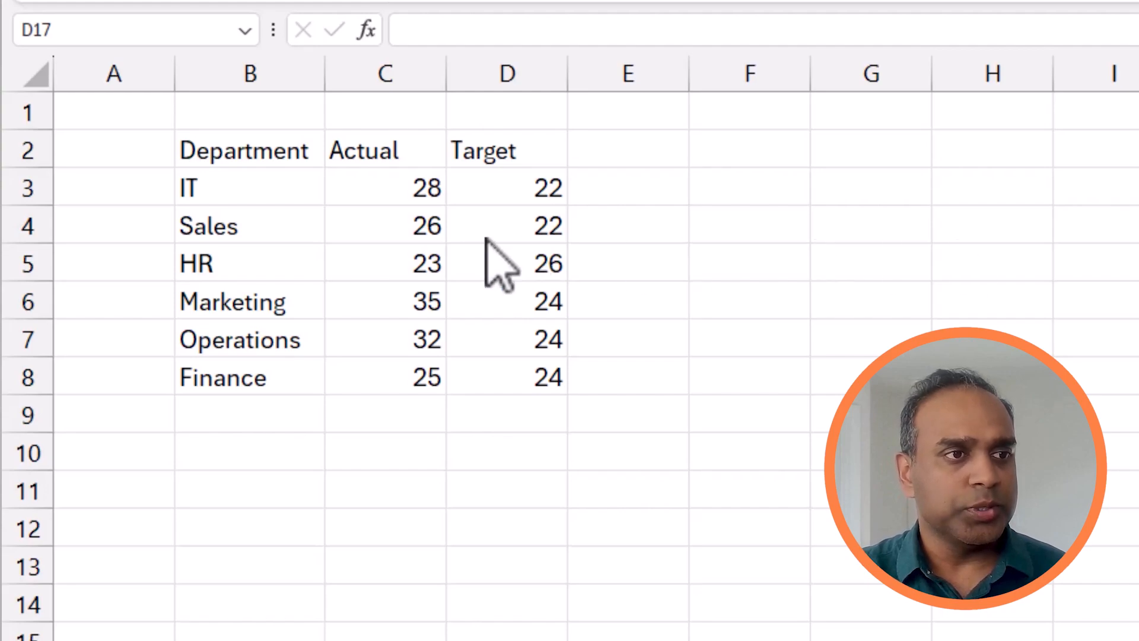
left_click(391, 170)
left_click(494, 158)
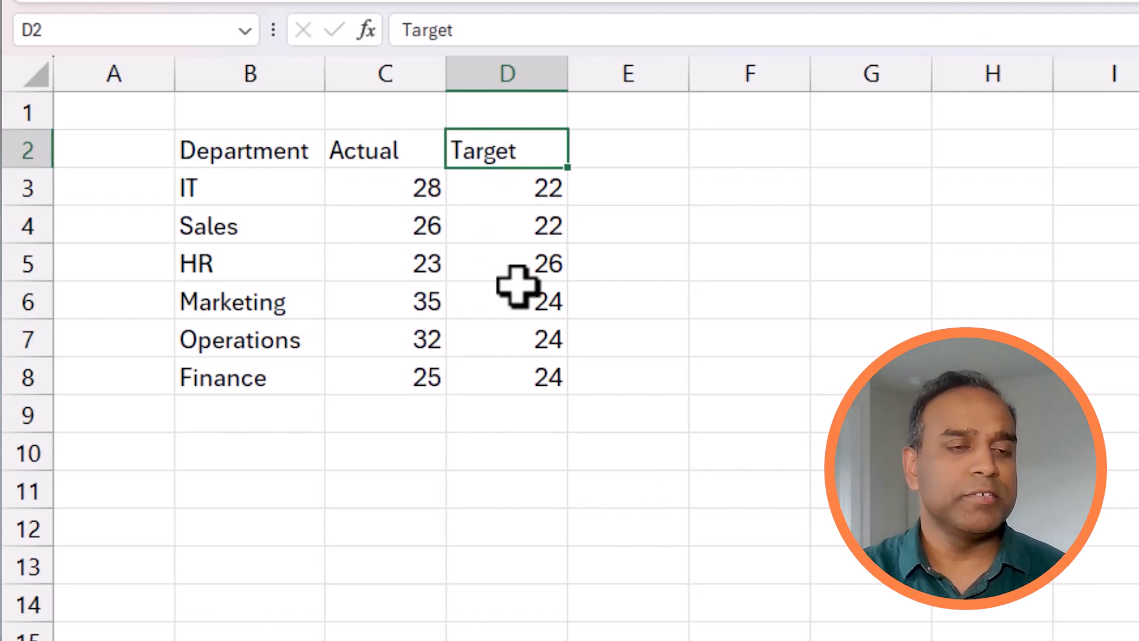
Narrow column A and convert the range B2:D8 into a table with headers
left_click_drag(173, 64, 104, 62)
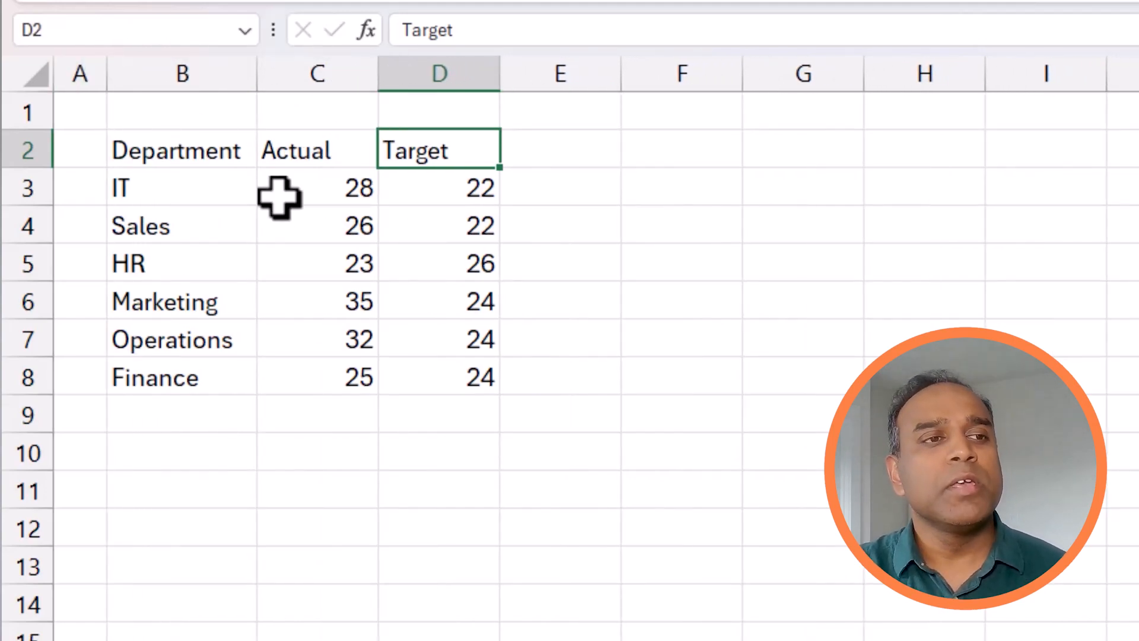
left_click_drag(232, 150, 394, 387)
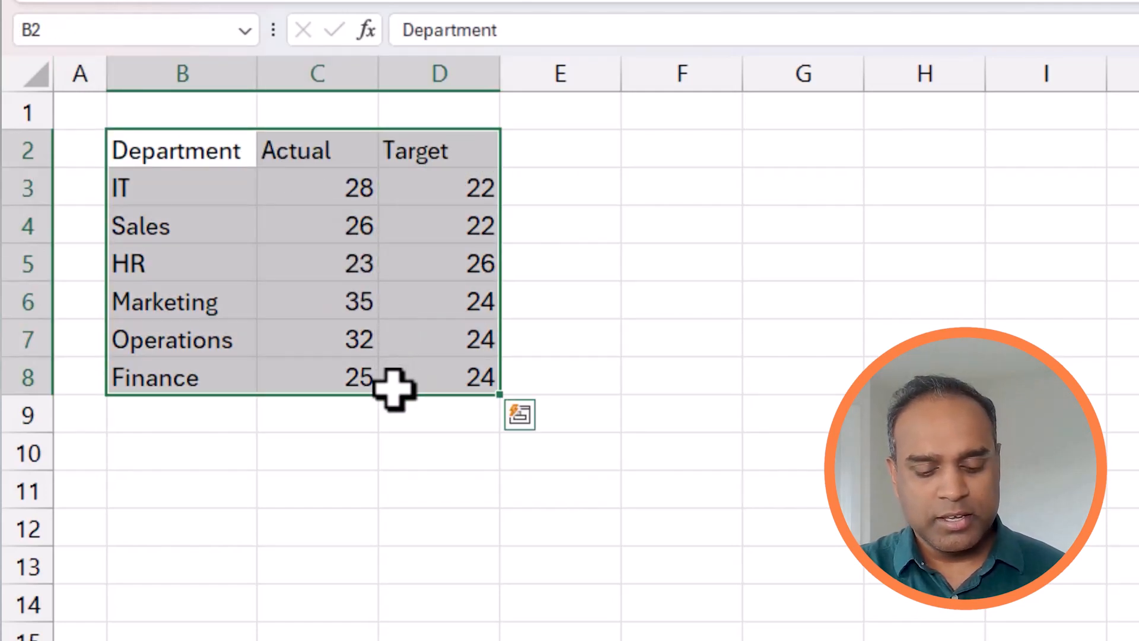
key("ctrl+t")
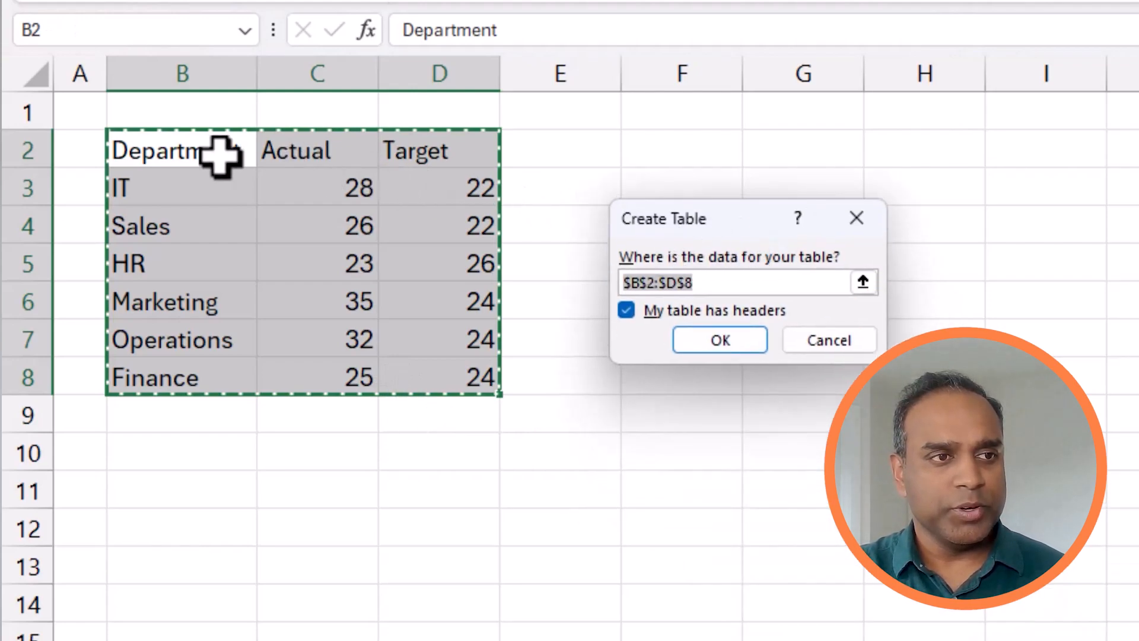
left_click(689, 343)
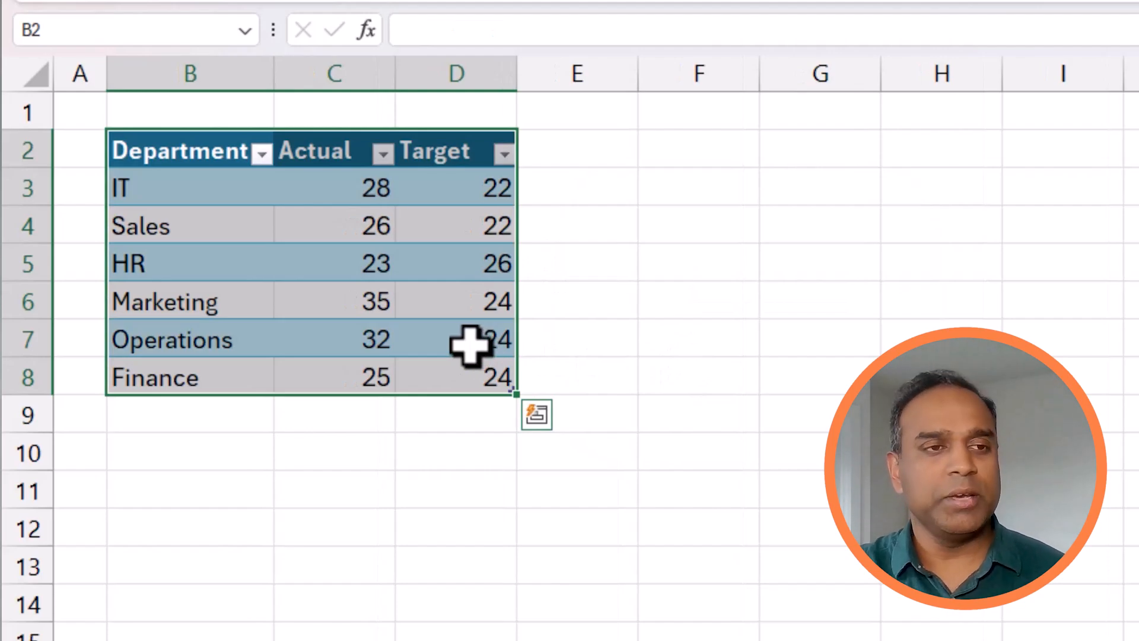
Add a table column headed "Variance" in E2 and widen column E to fit the header
left_click(546, 153)
type("Variance")
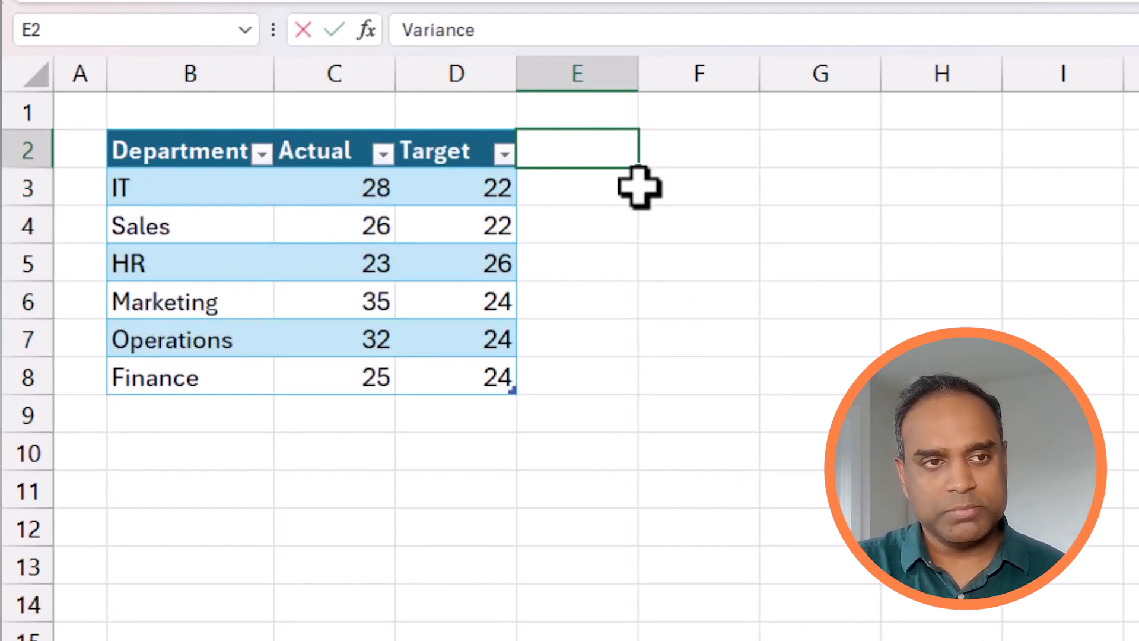
key("Return")
left_click_drag(637, 71, 660, 74)
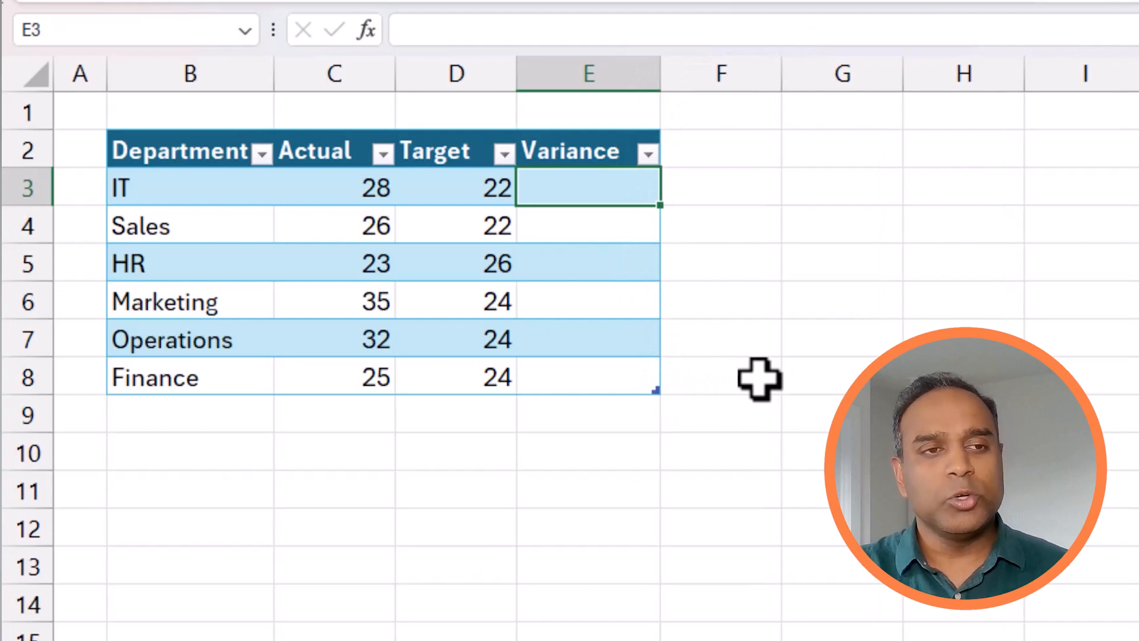
type("=")
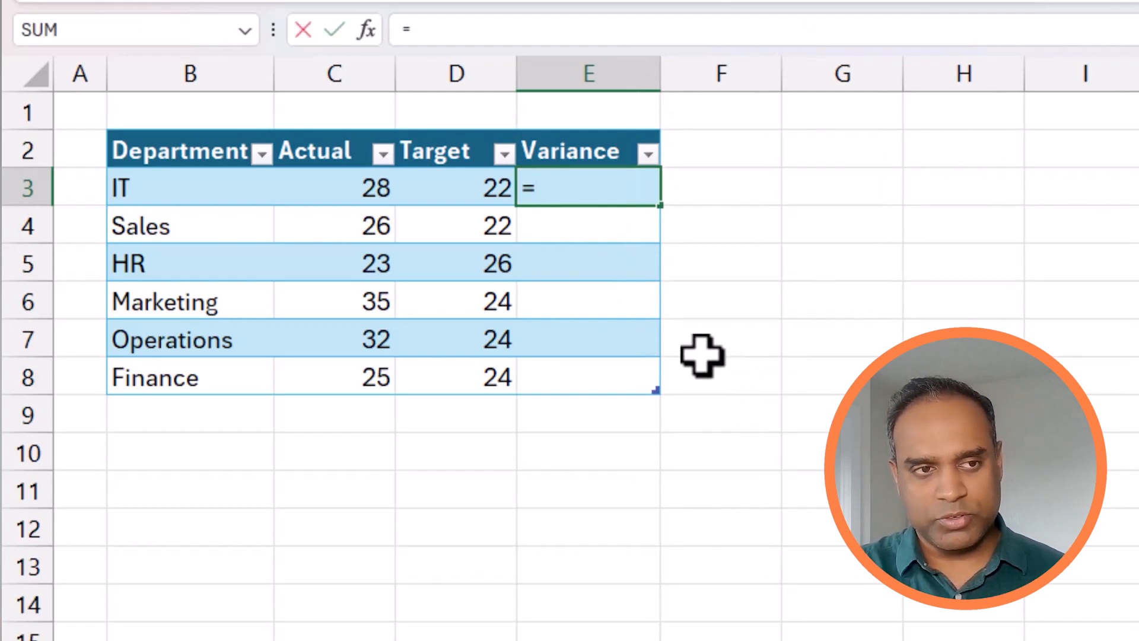
left_click(366, 187)
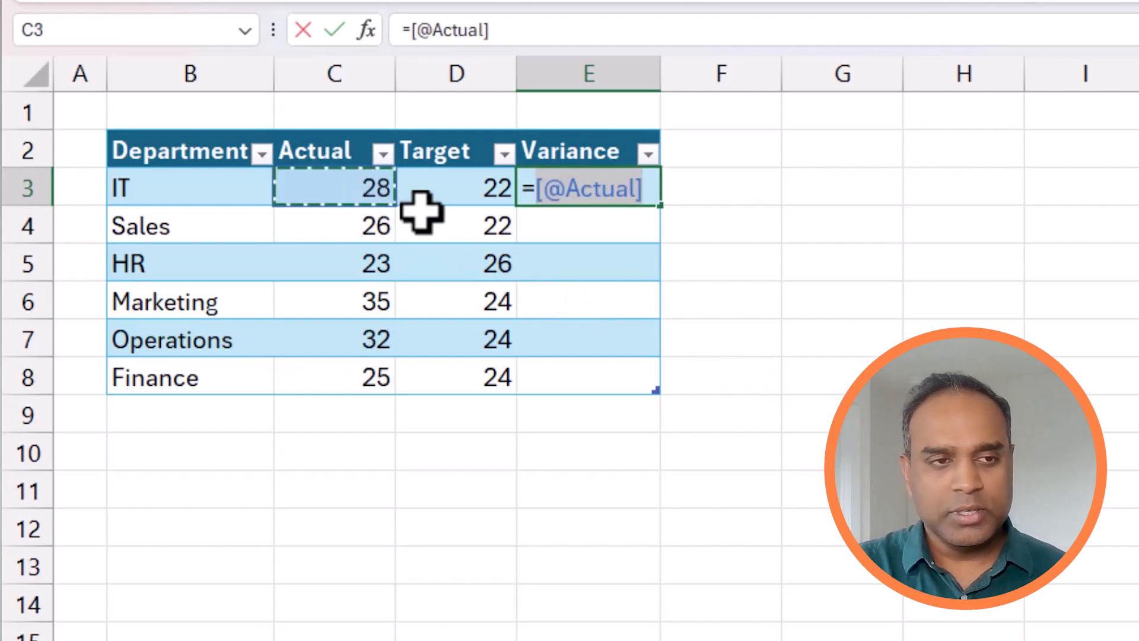
type("-")
left_click(484, 199)
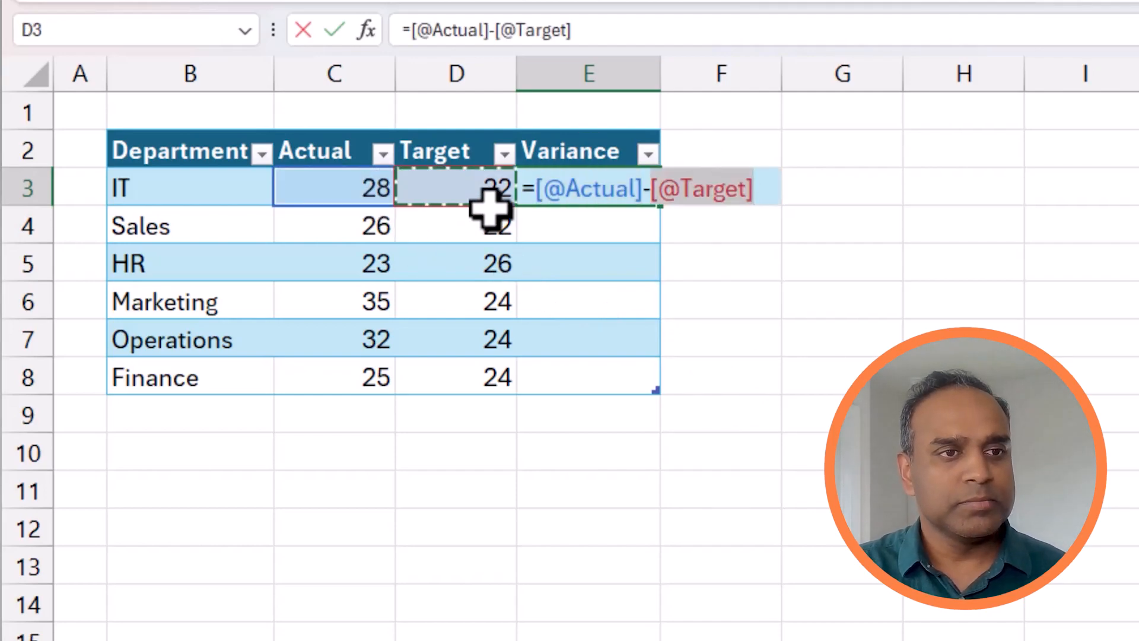
key("Return")
key("Down")
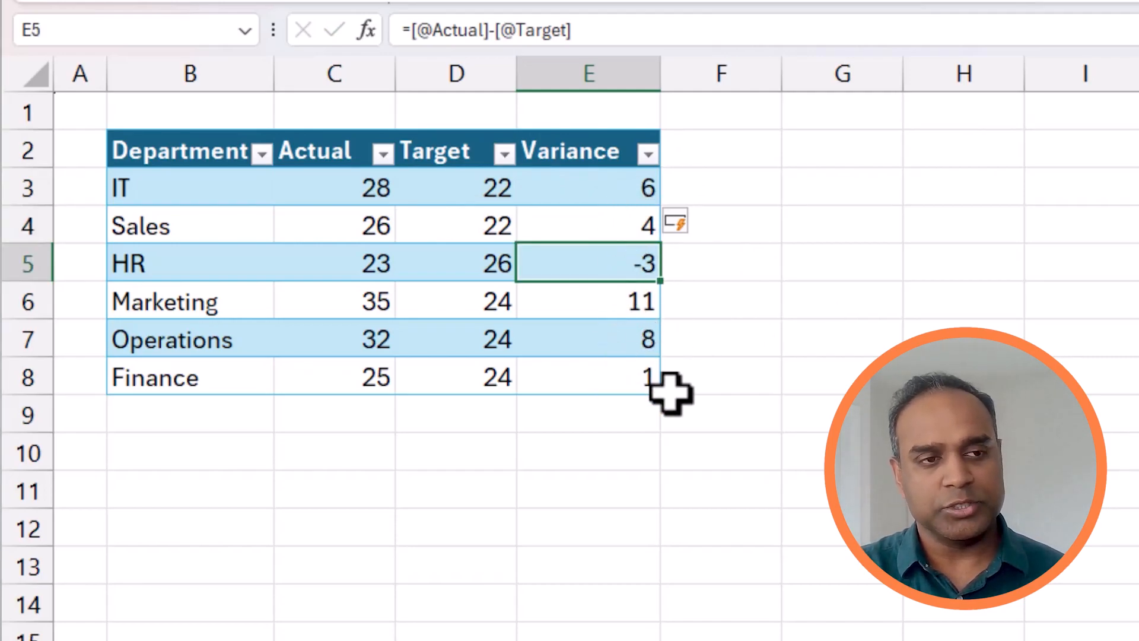
Set the Finance department's target in D8 to 28 and check its variance cell
left_click(382, 379)
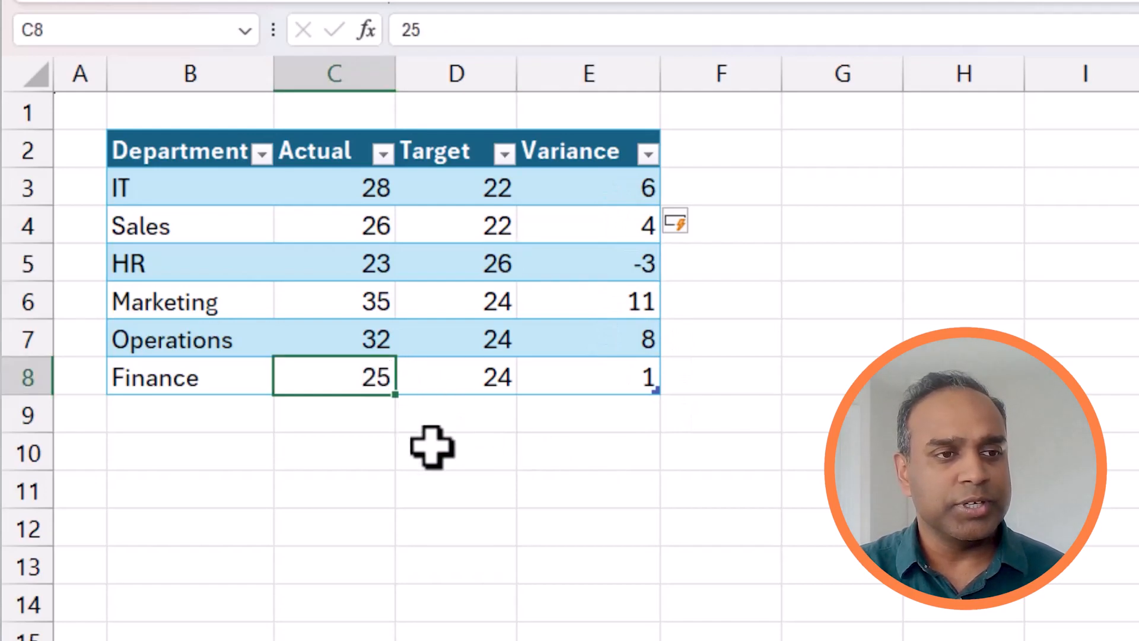
left_click(478, 384)
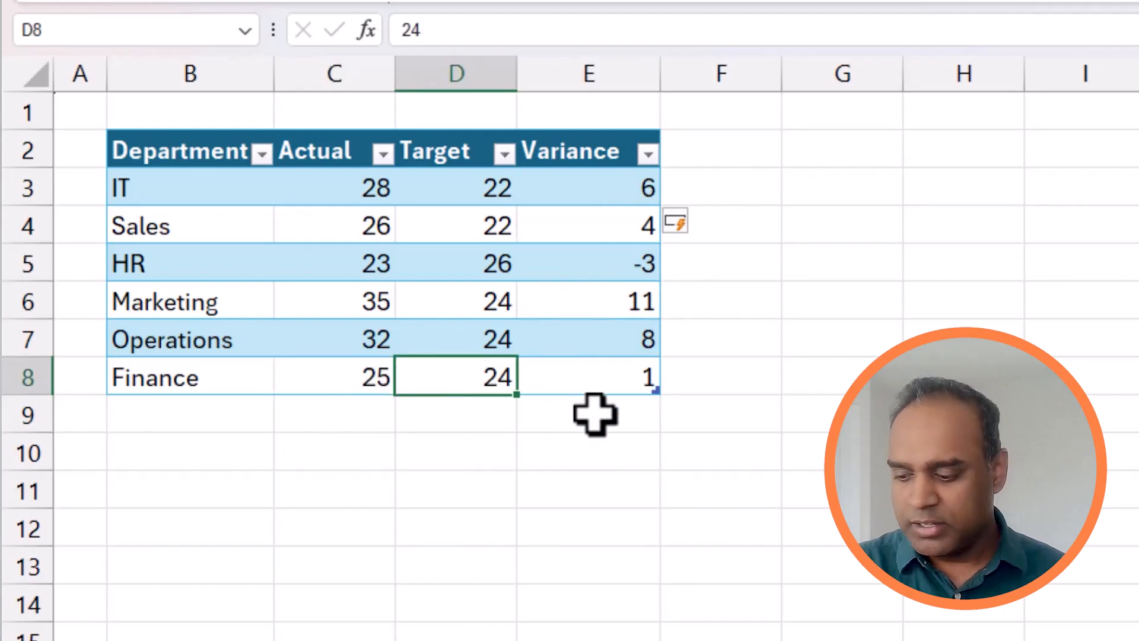
type("28")
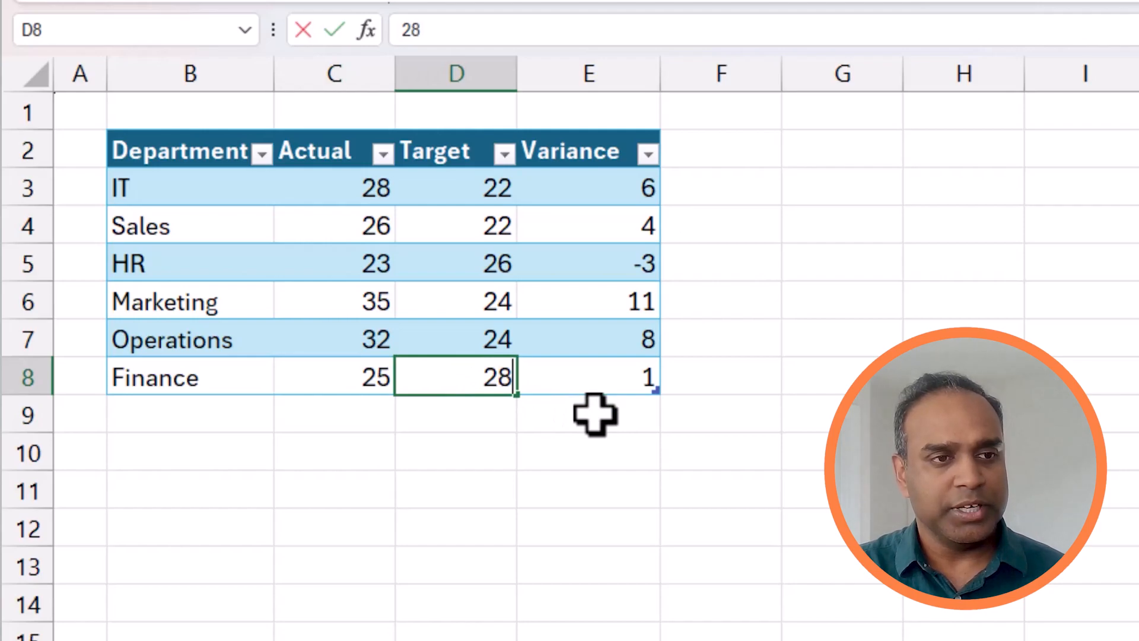
key("Return")
left_click(613, 387)
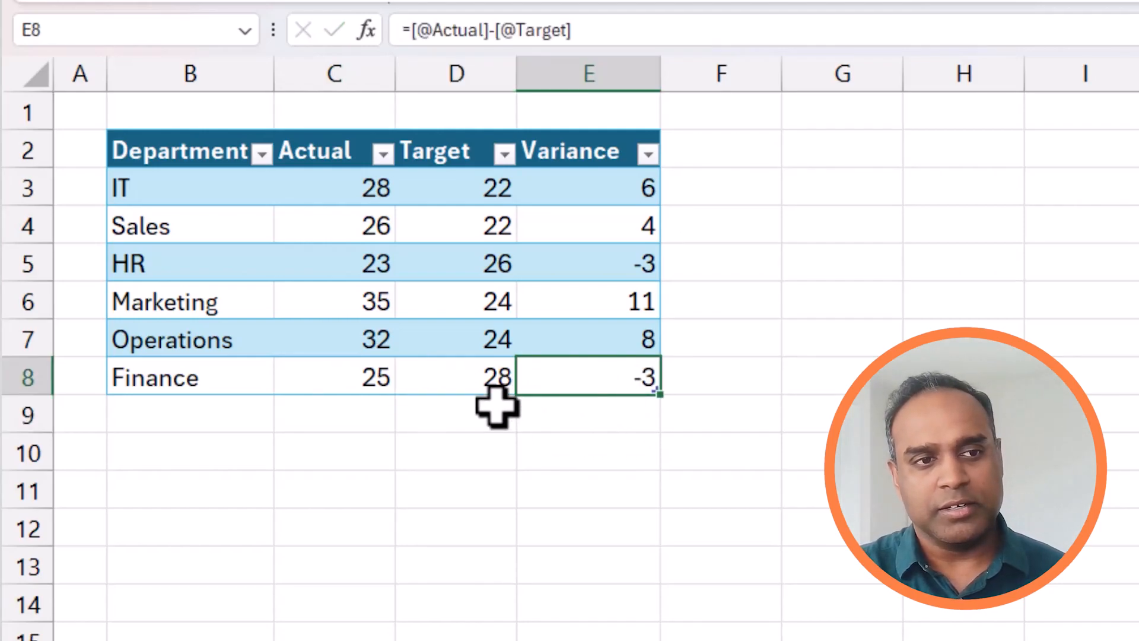
Set the Finance department's target in D8 to 29
left_click(507, 376)
type("29")
key("Return")
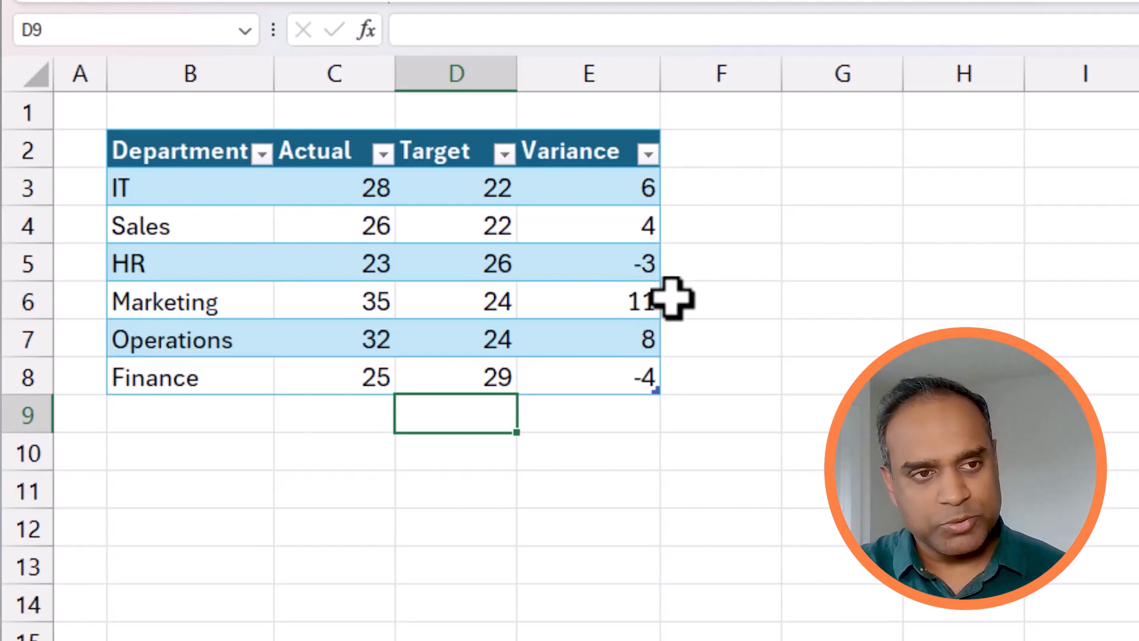
left_click_drag(208, 152, 190, 356)
left_click_drag(581, 145, 592, 380)
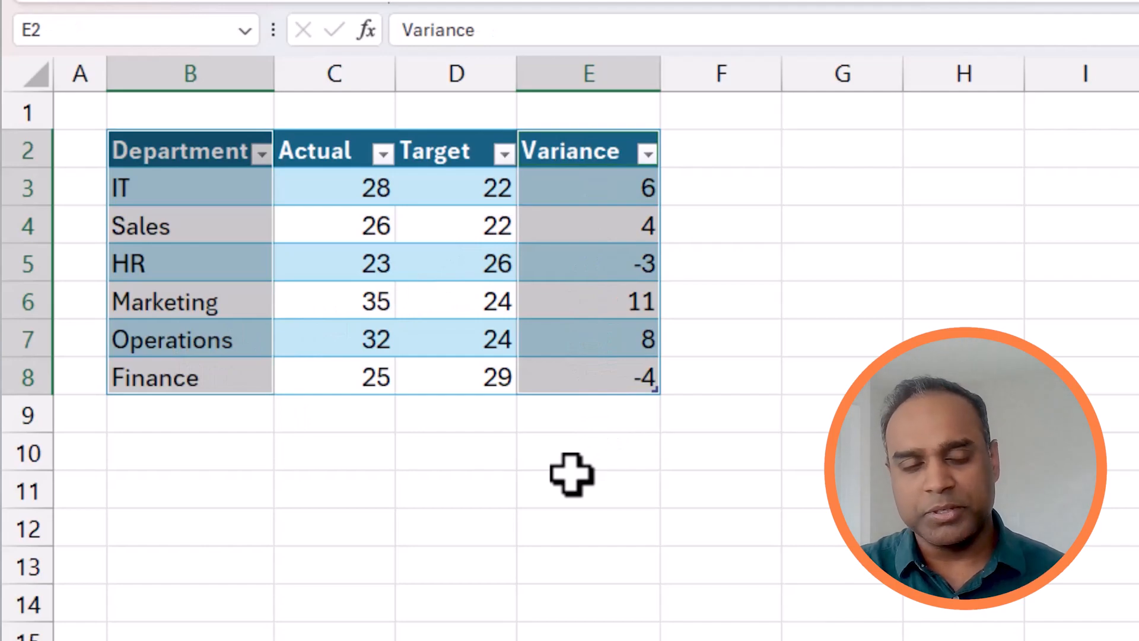
left_click(474, 490)
Insert a 2-D clustered column chart from the Department and Variance columns only, and place it just below the table
left_click_drag(191, 148, 173, 373)
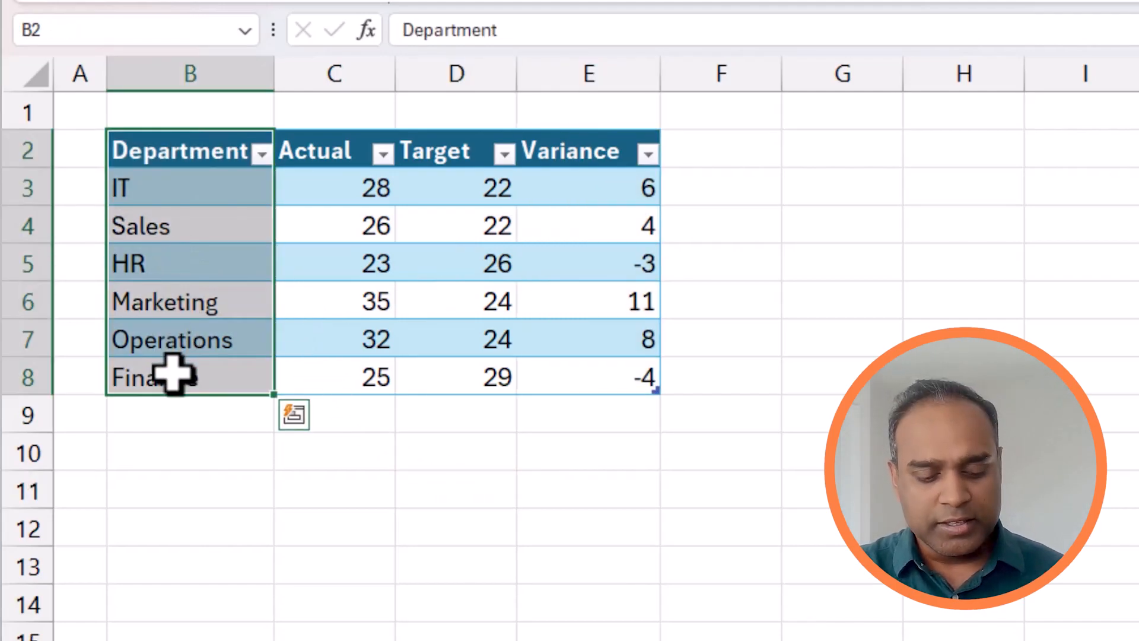
left_click_drag(575, 155, 585, 375)
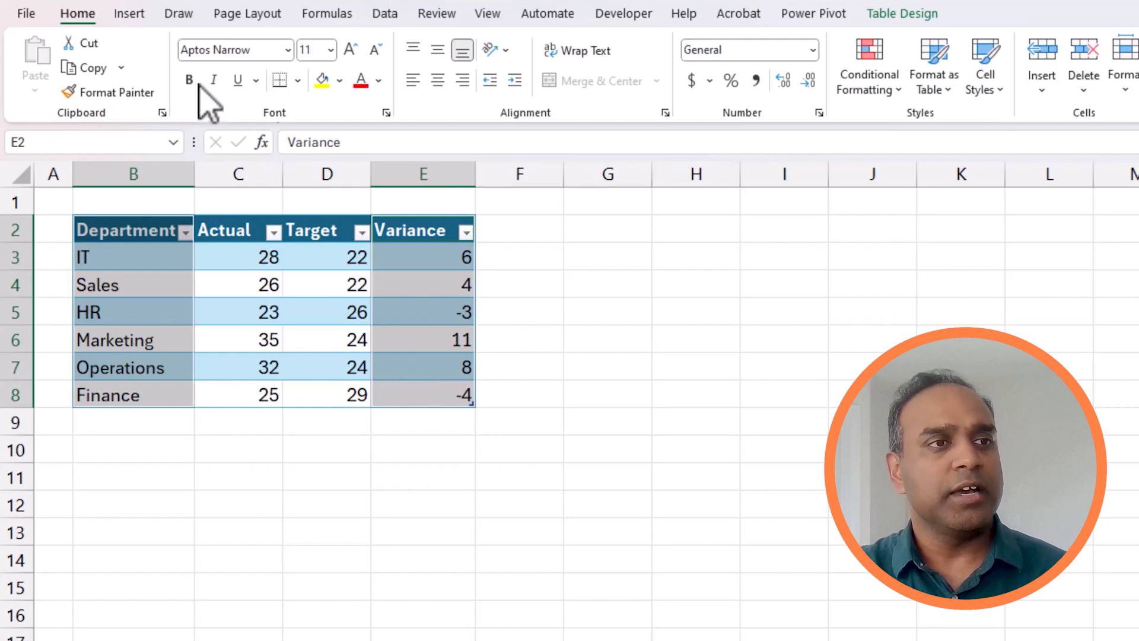
left_click(135, 14)
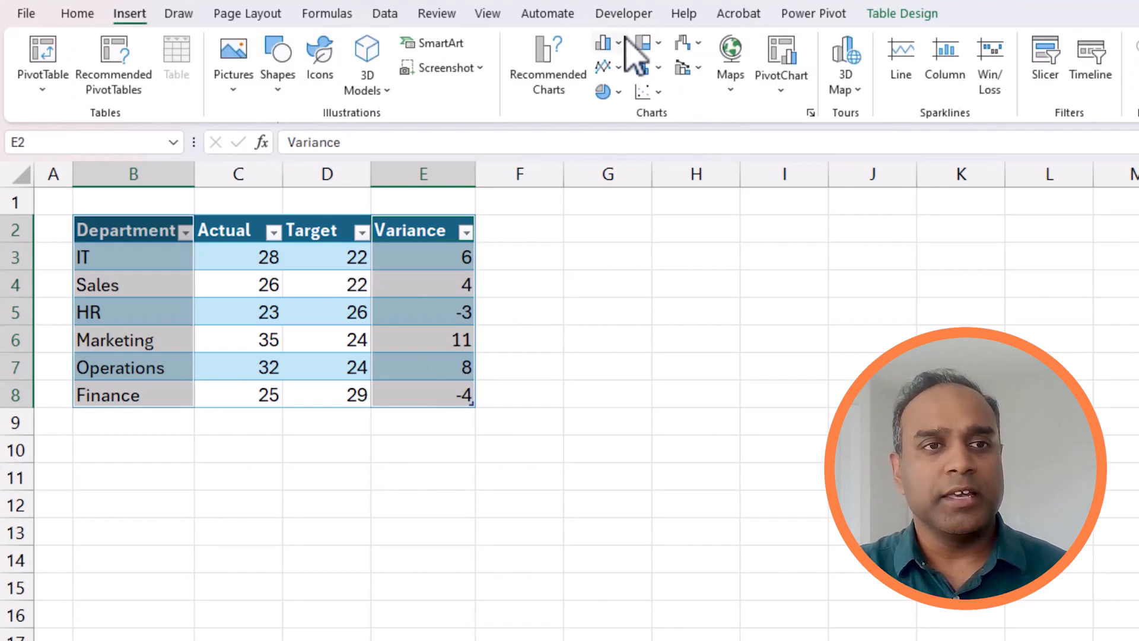
left_click(605, 42)
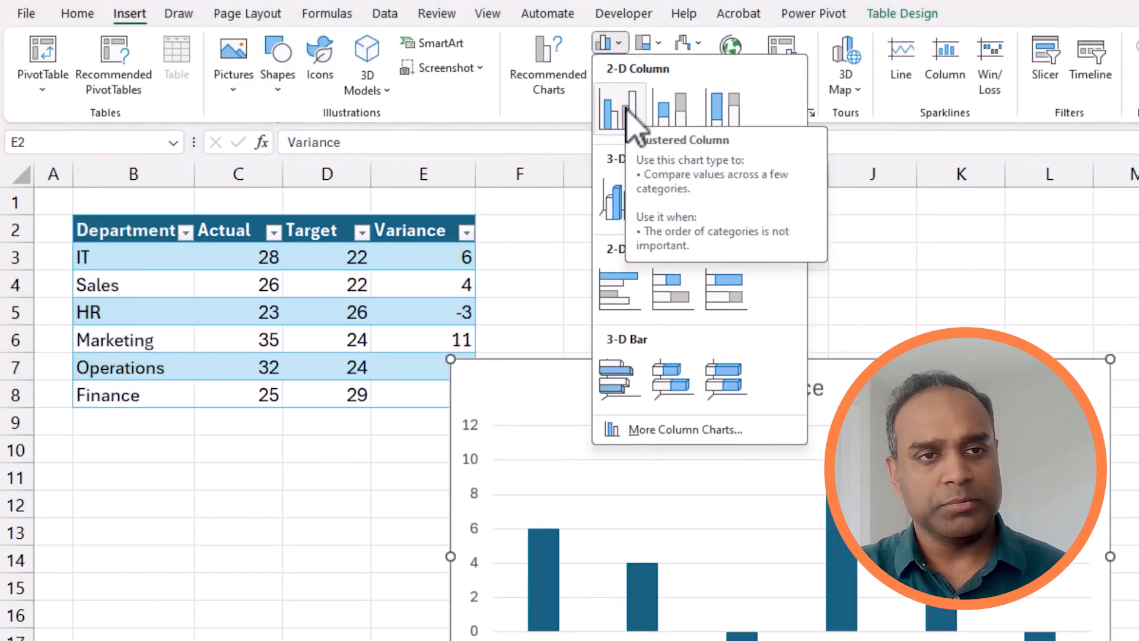
left_click(624, 110)
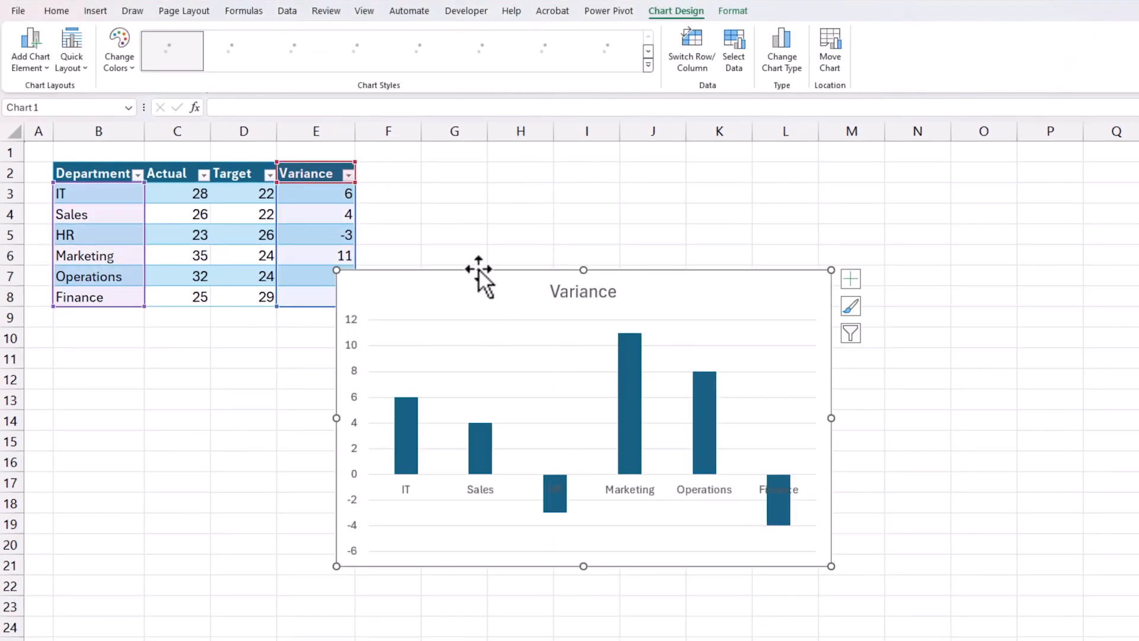
left_click_drag(479, 269, 210, 321)
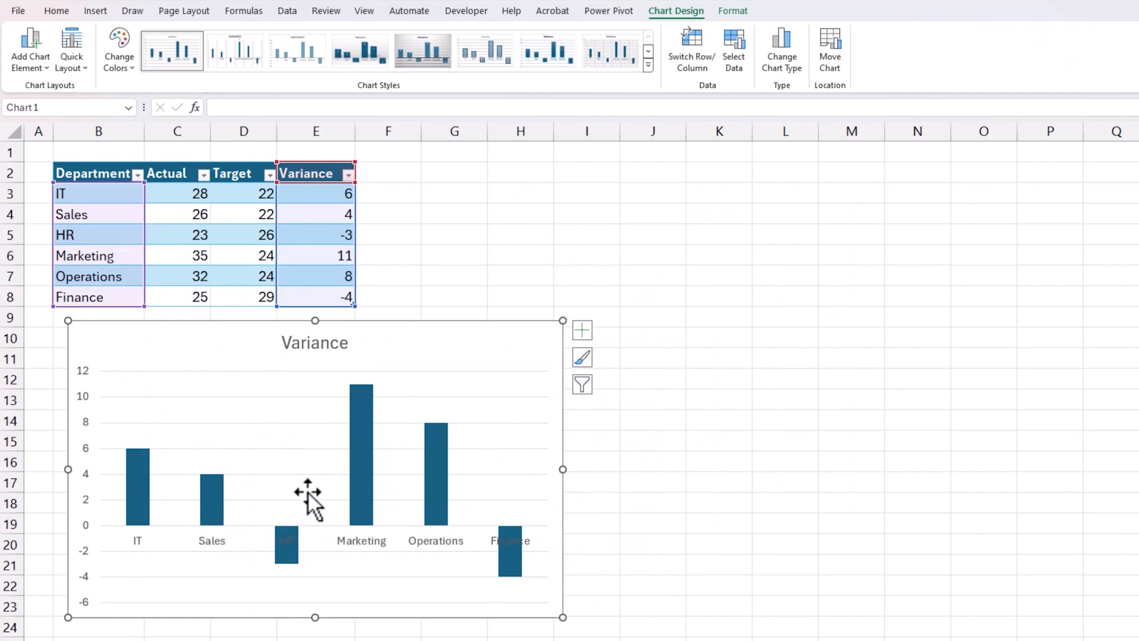
Give the chart's Variance series a solid fill with Invert if negative enabled
mouse_move(359, 475)
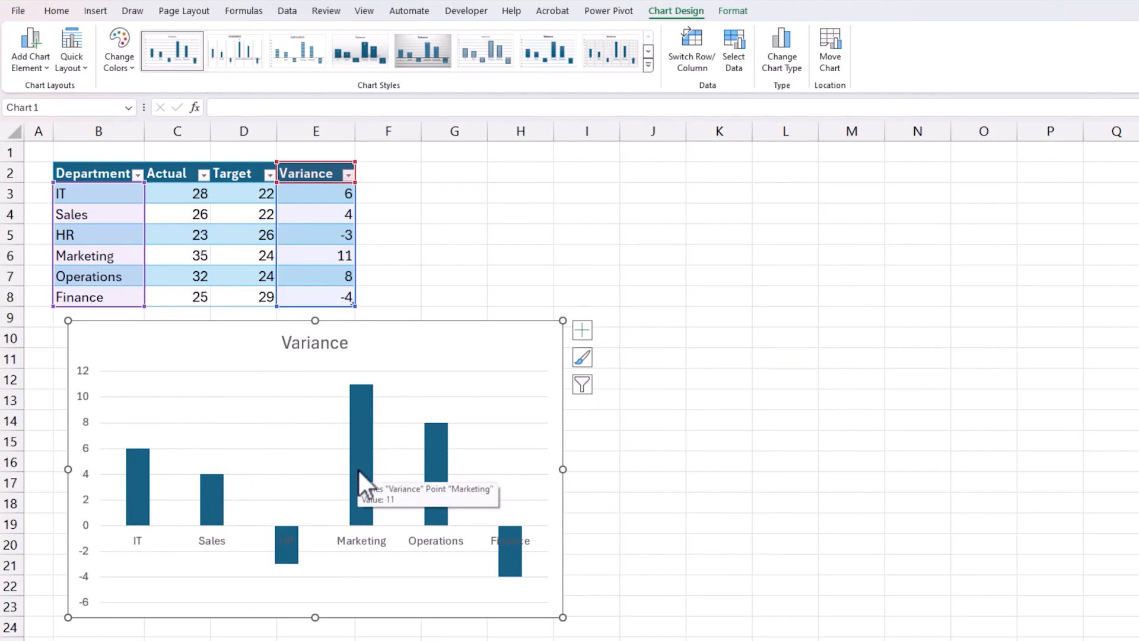
right_click(359, 402)
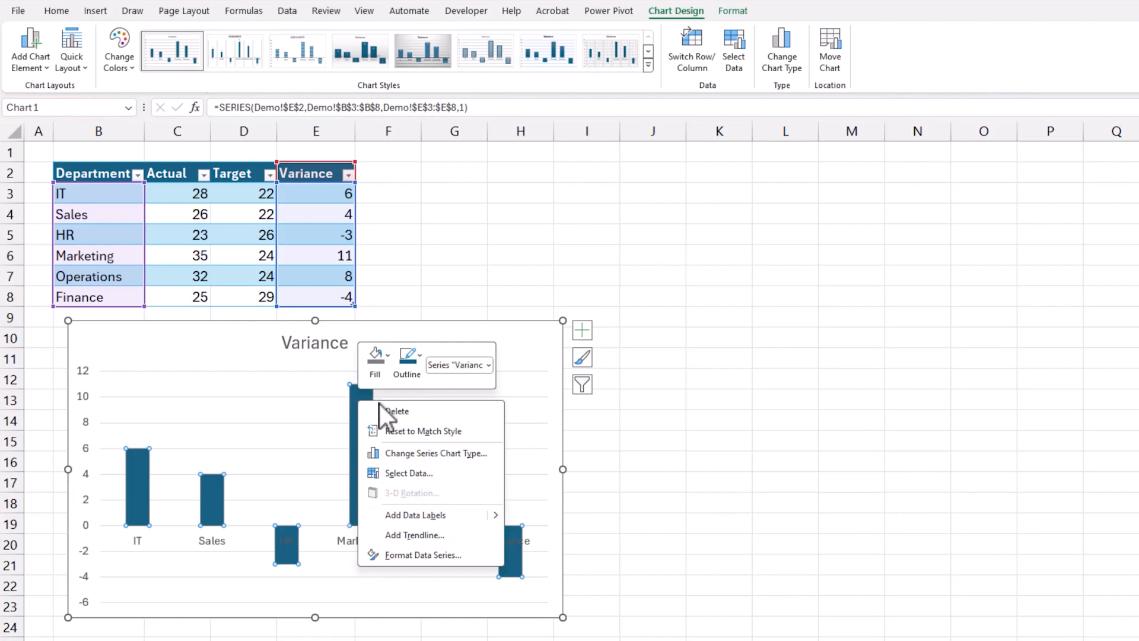
left_click(429, 555)
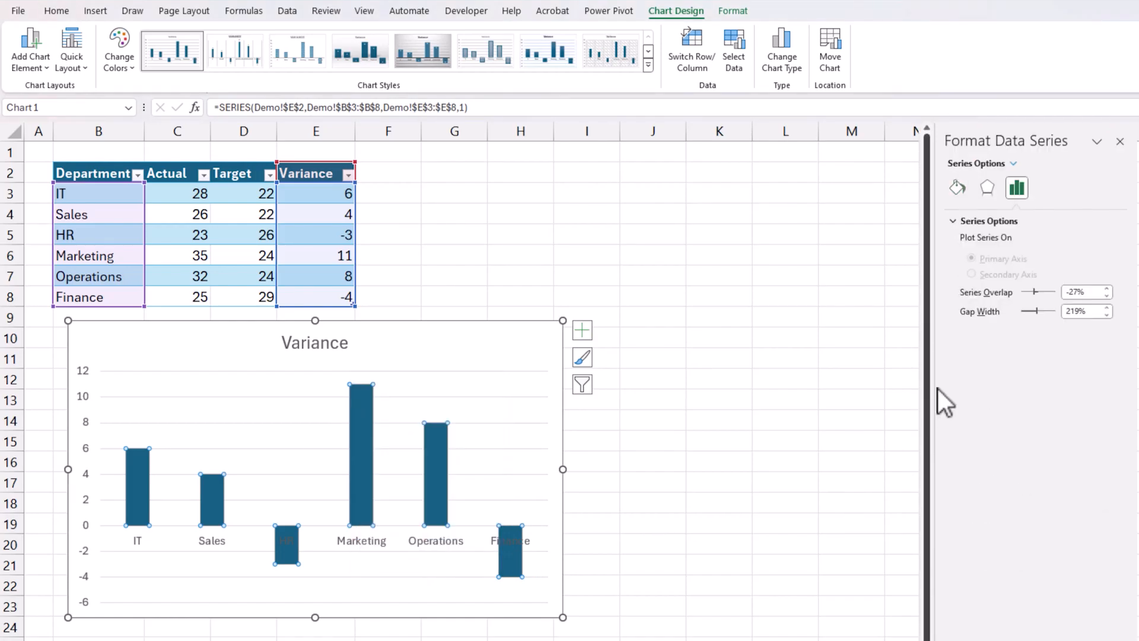
left_click(957, 188)
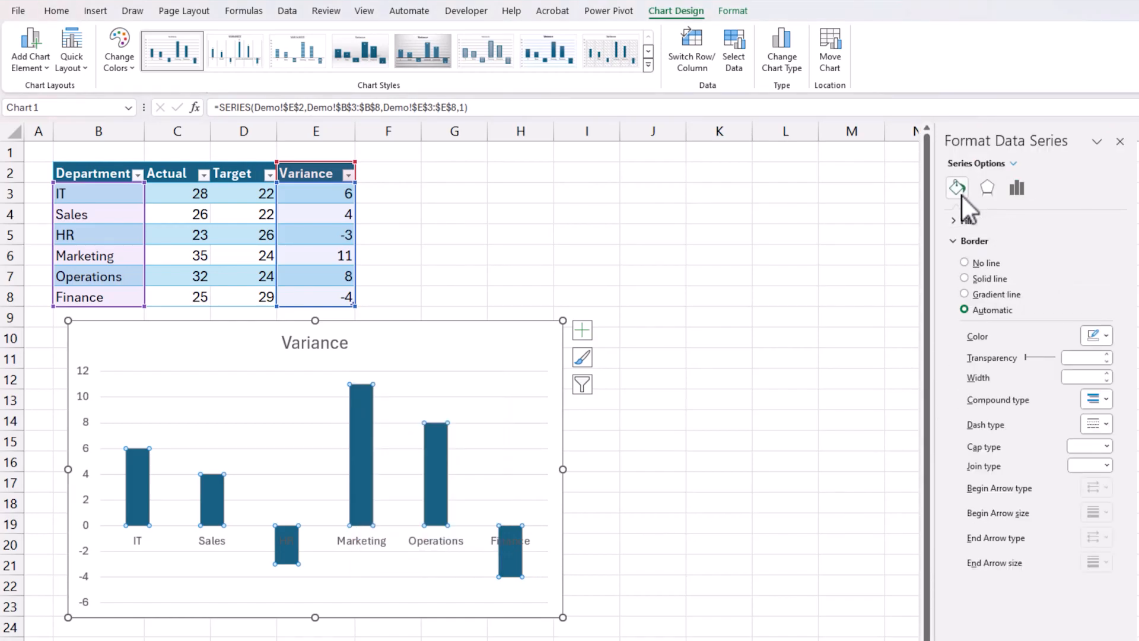
left_click(965, 222)
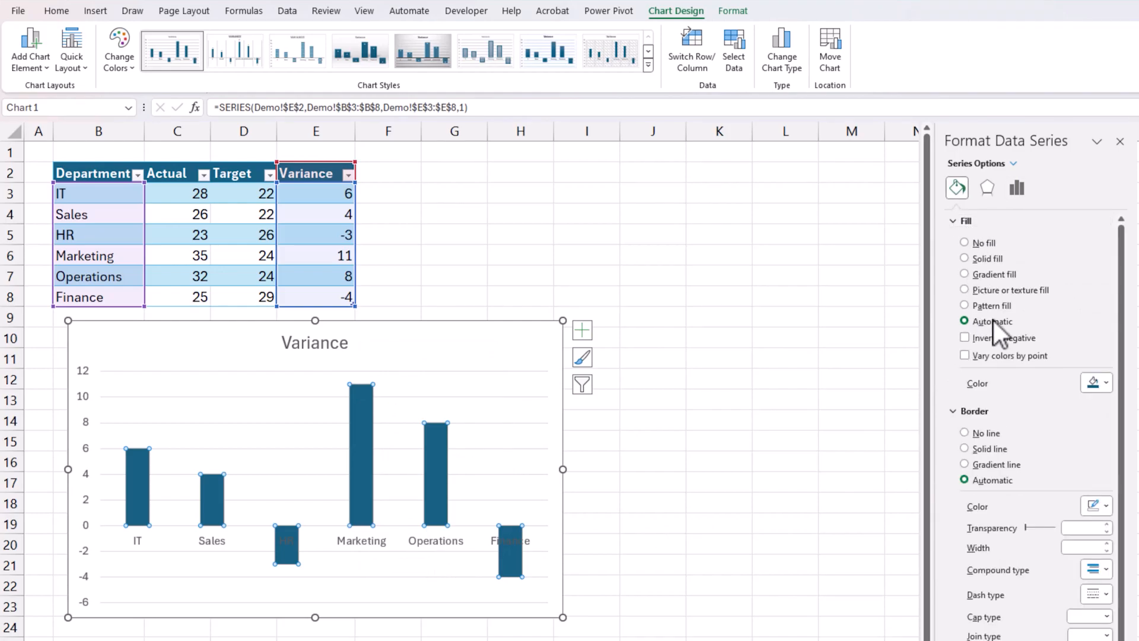
left_click(992, 257)
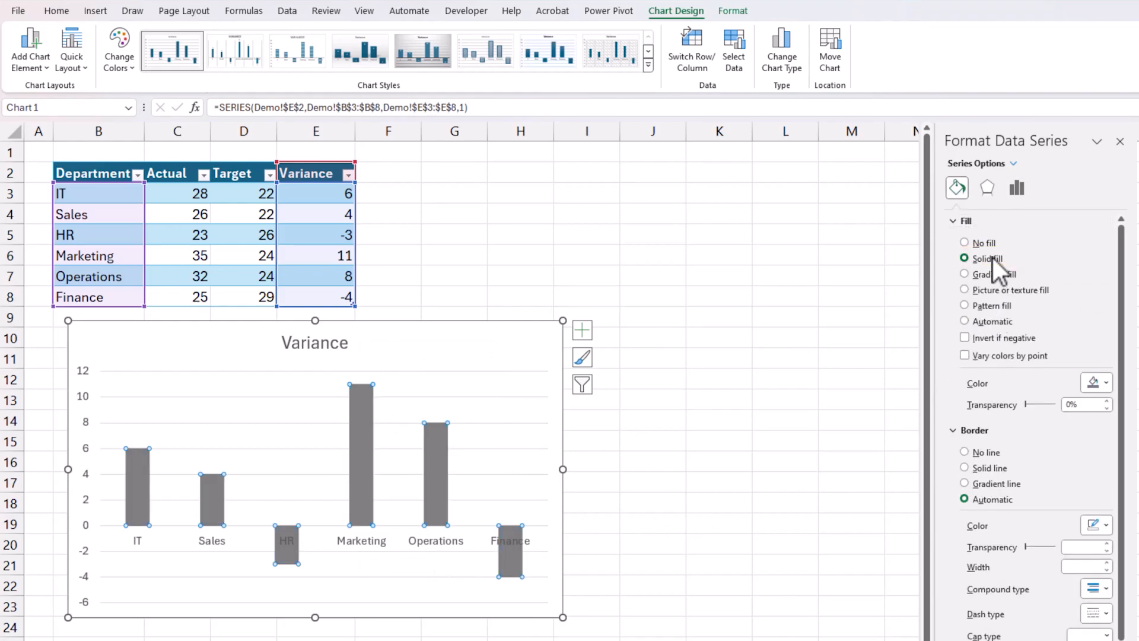
left_click(965, 337)
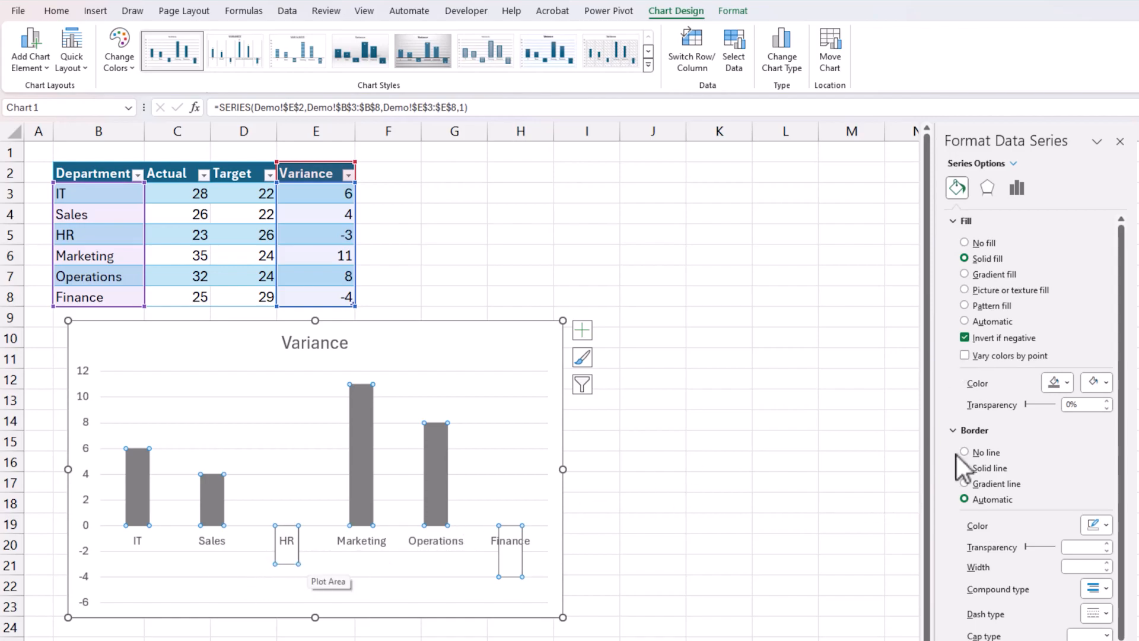
Colour the series' positive columns light green and its negative columns light pink, using theme colours
left_click(1066, 382)
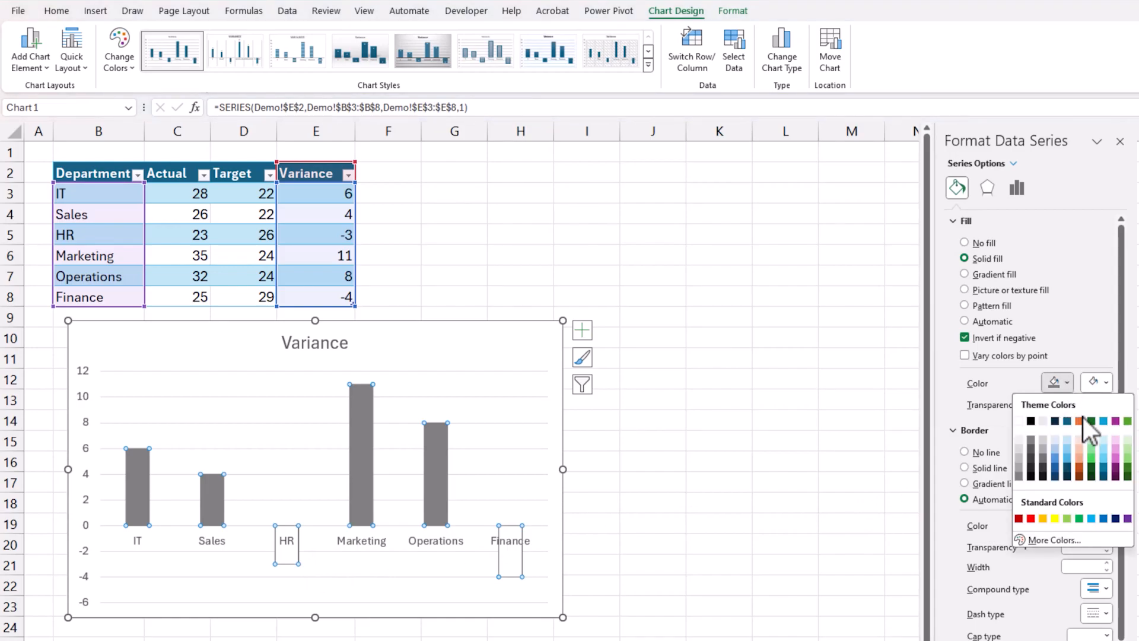
left_click(1128, 450)
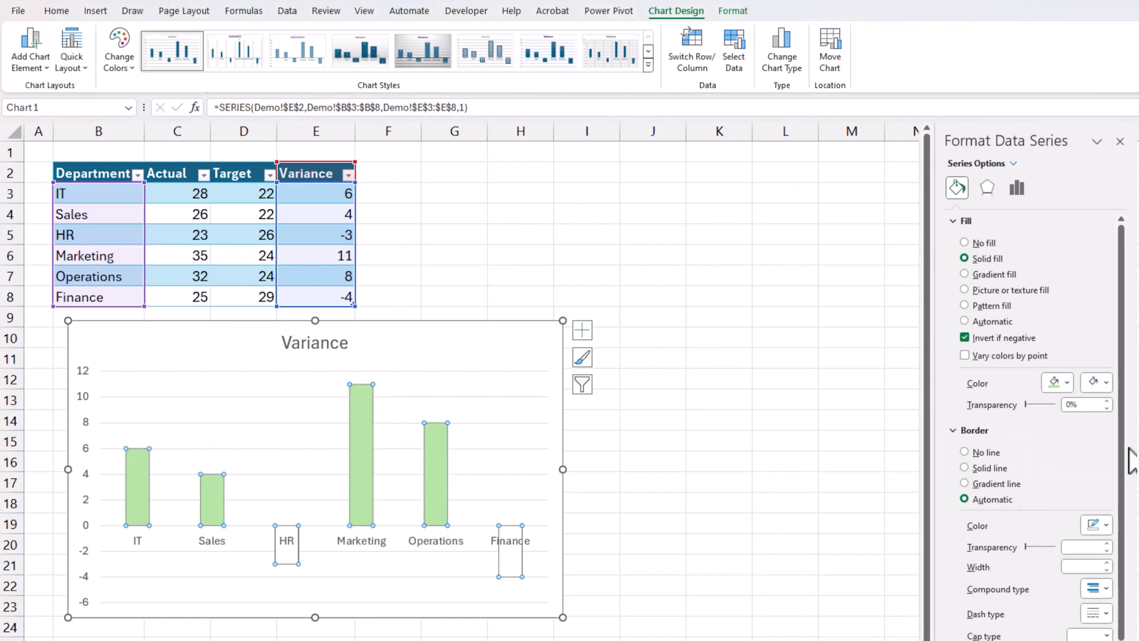
left_click(1103, 386)
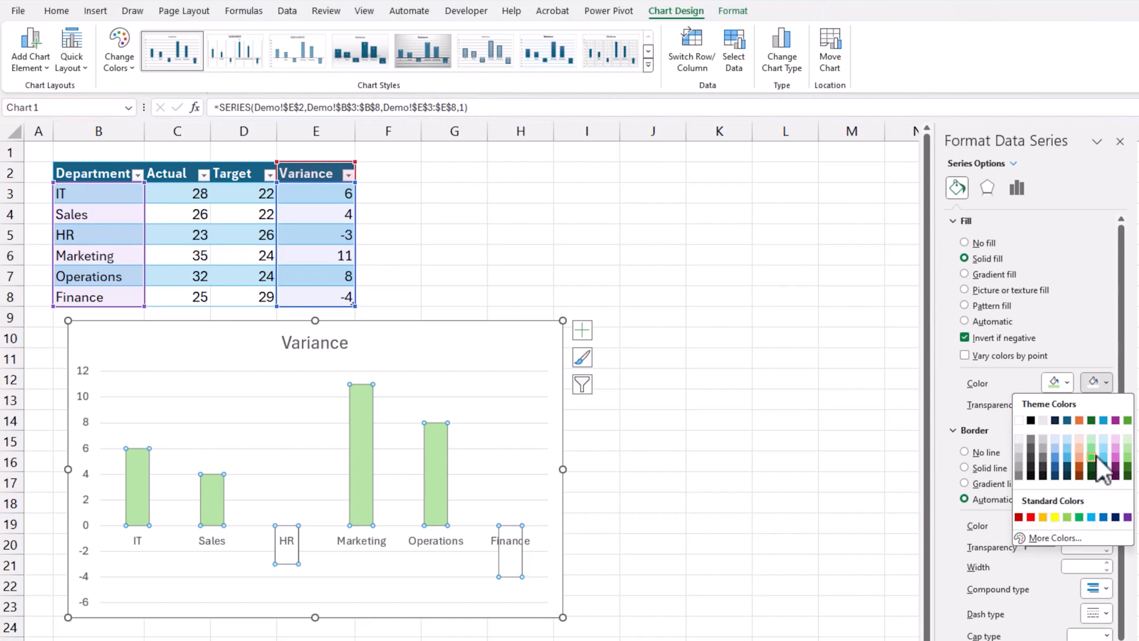
left_click(1116, 449)
left_click(751, 438)
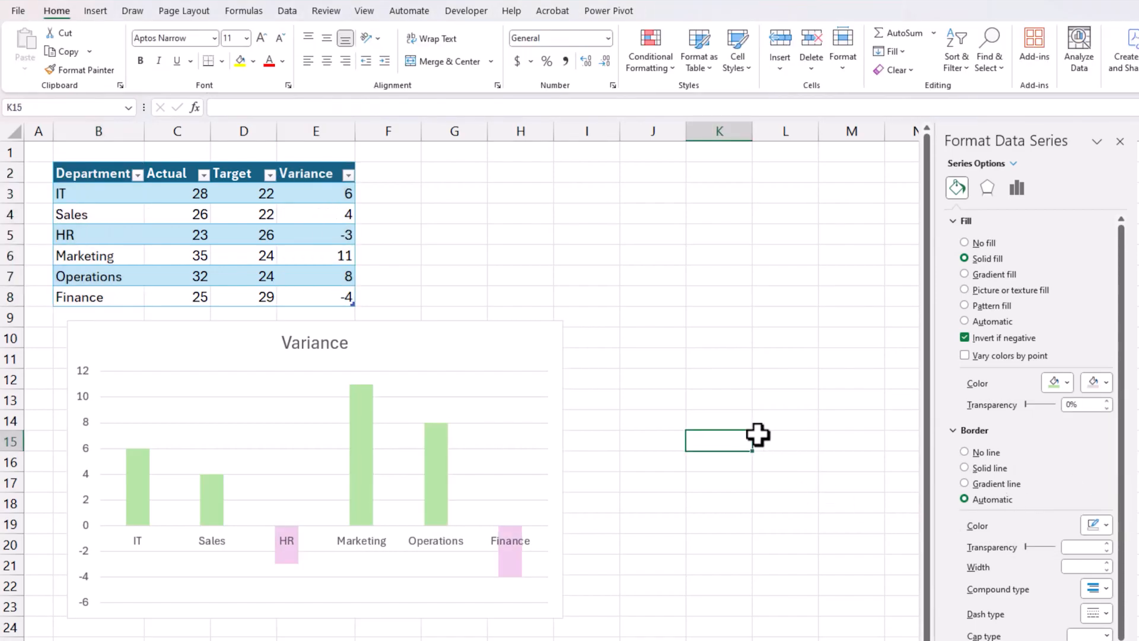
Switch the workbook's theme colours to the custom Indzara palette
left_click(190, 12)
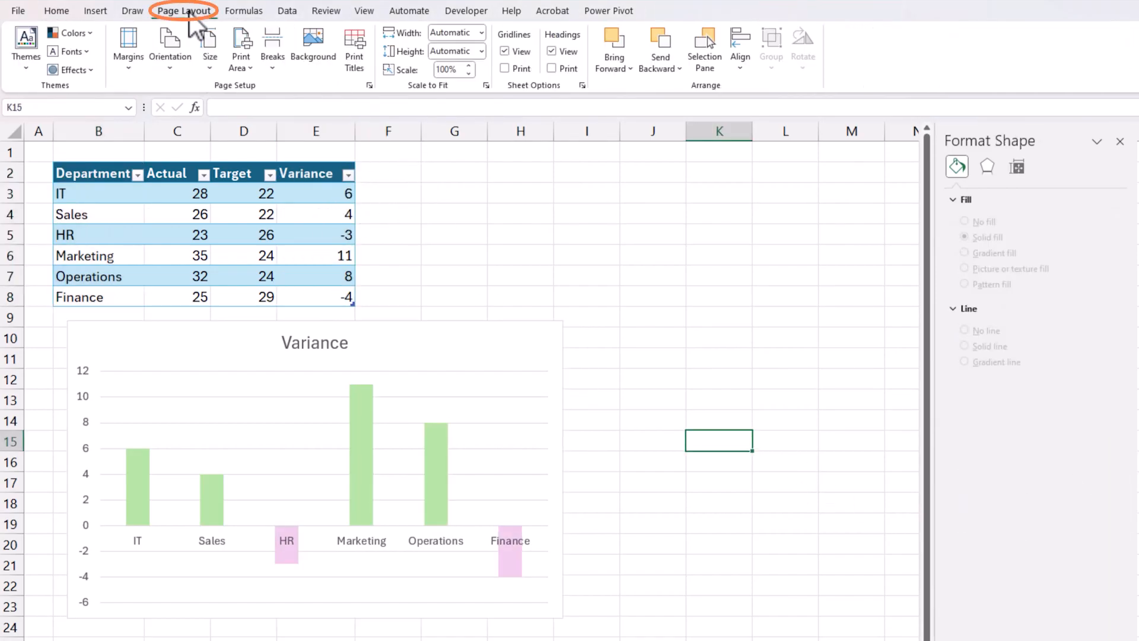
left_click(89, 35)
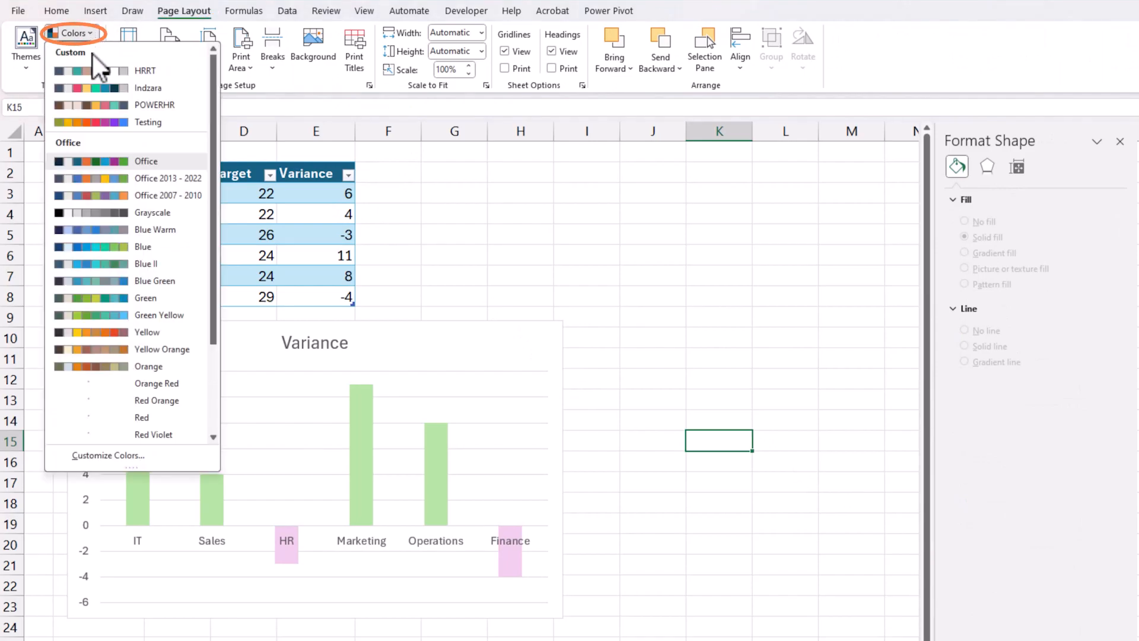
left_click(98, 88)
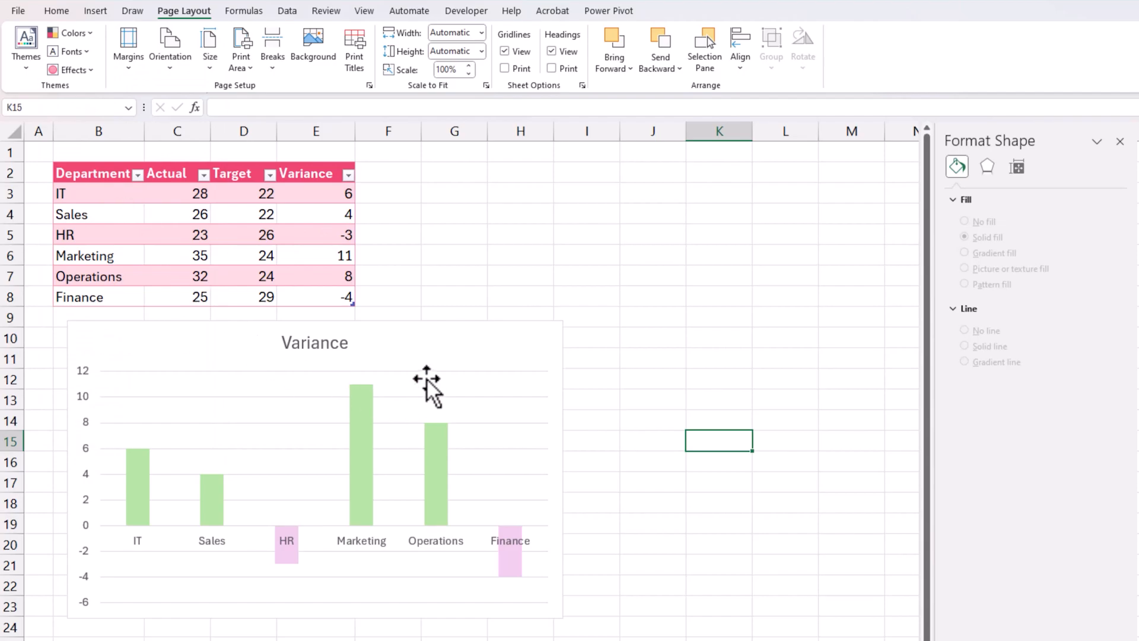
Recolour the Variance series' positive columns teal green and its negative columns pinkish red, using the base theme colours
left_click(443, 326)
left_click(440, 440)
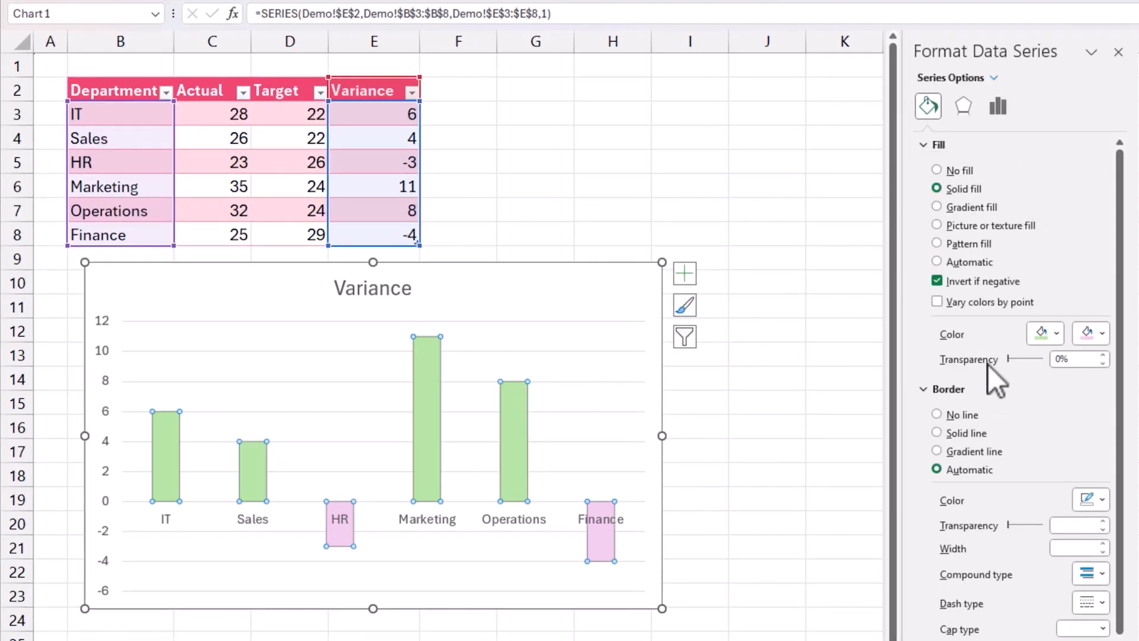
left_click(1057, 334)
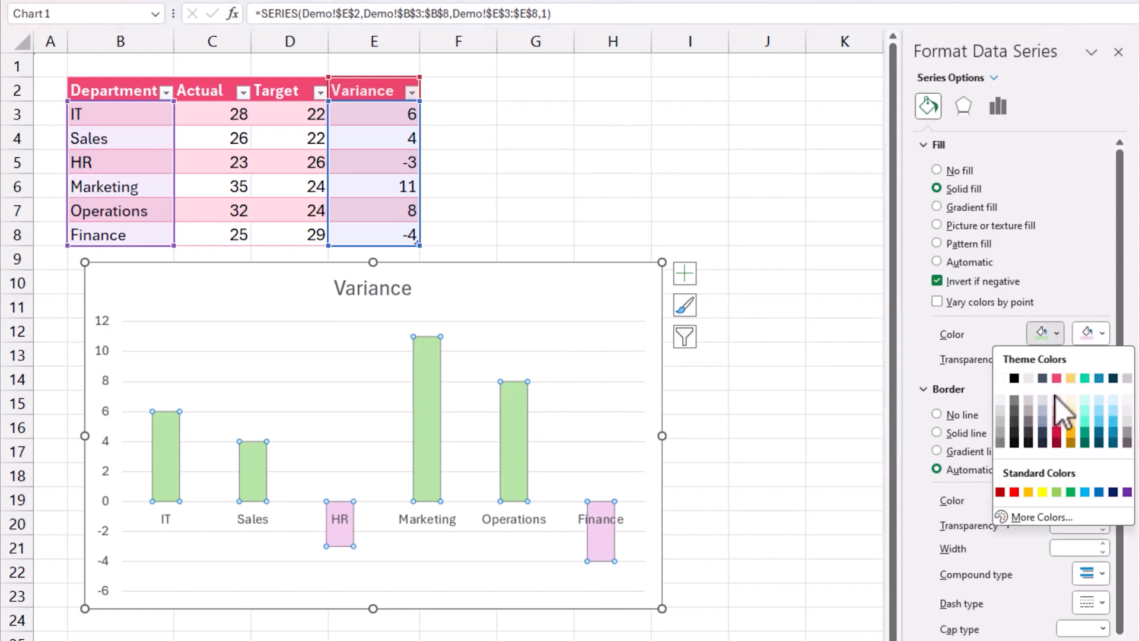
left_click(1087, 379)
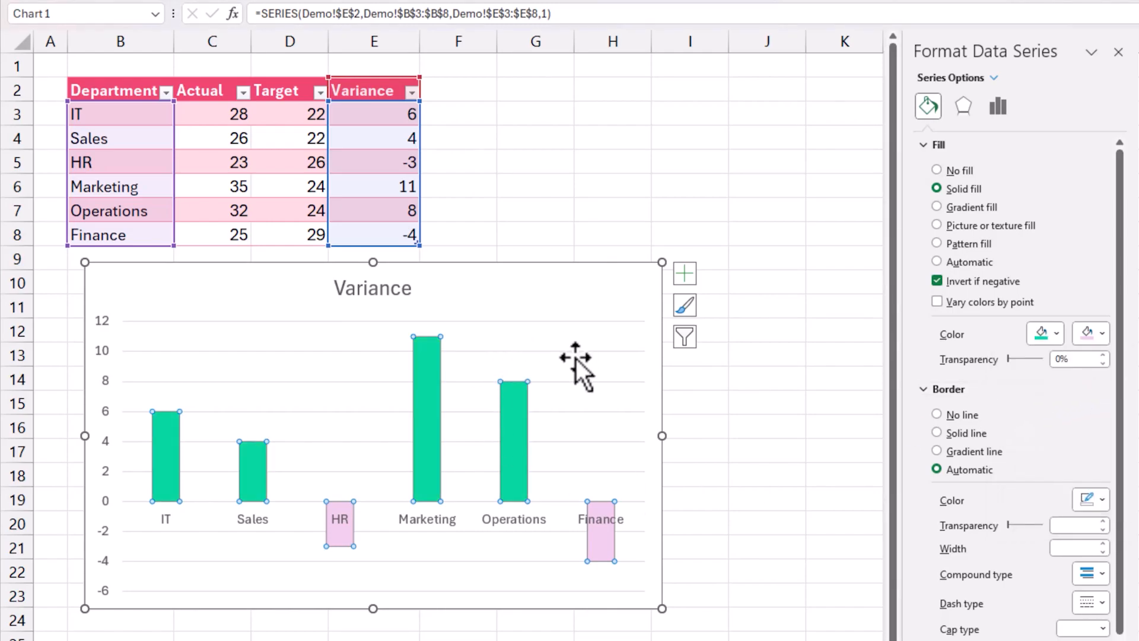
left_click(1091, 335)
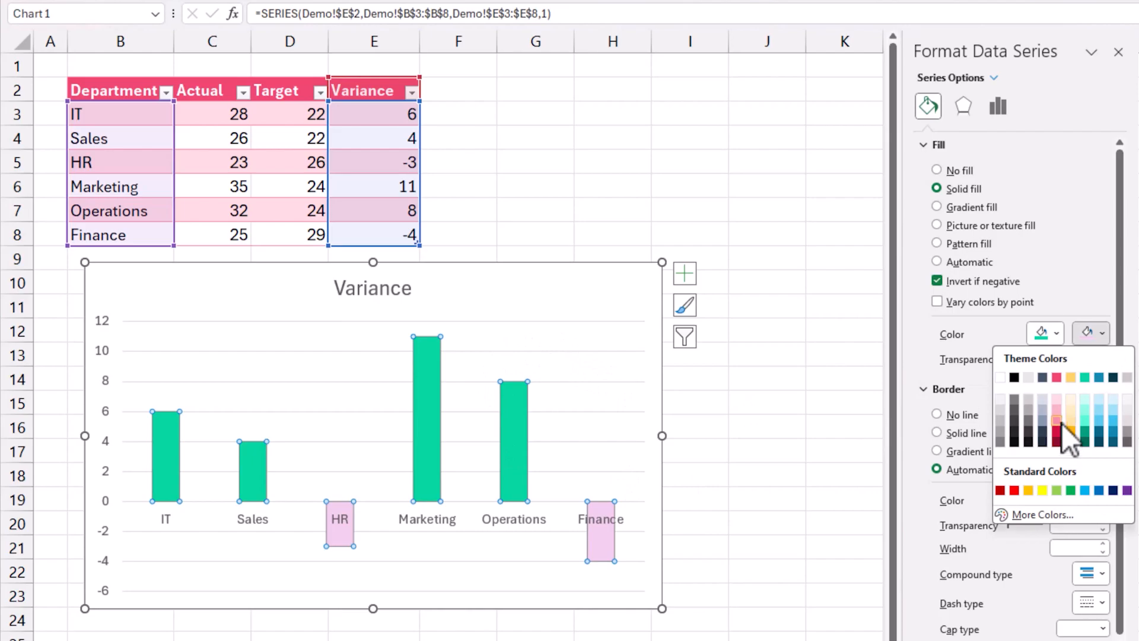
left_click(1057, 378)
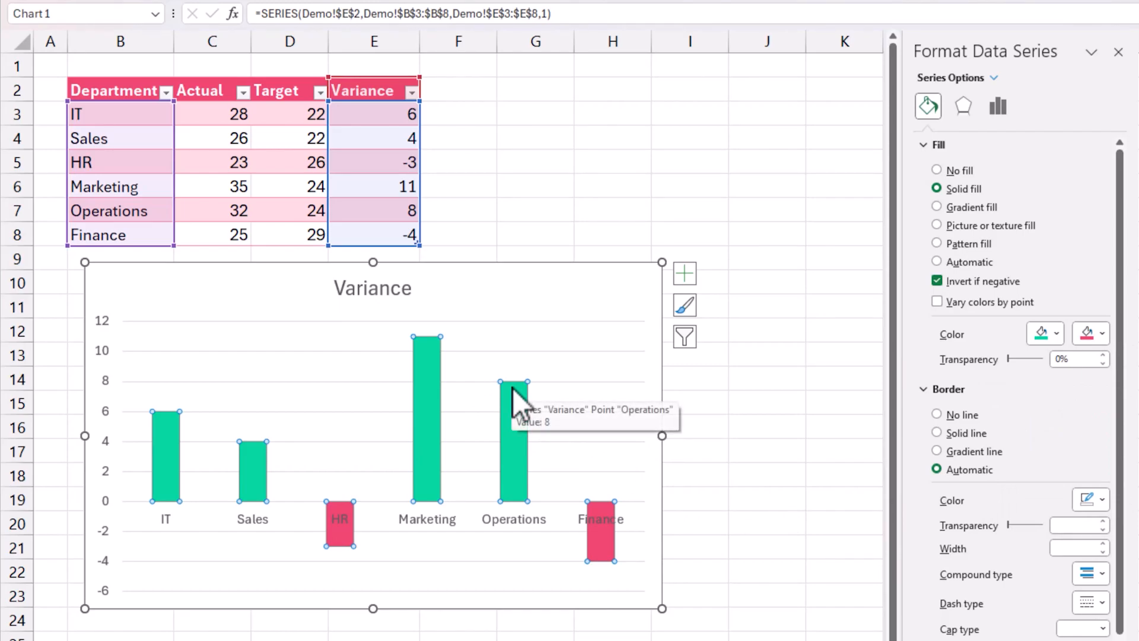
Add data labels to the chart's Variance columns
left_click(685, 273)
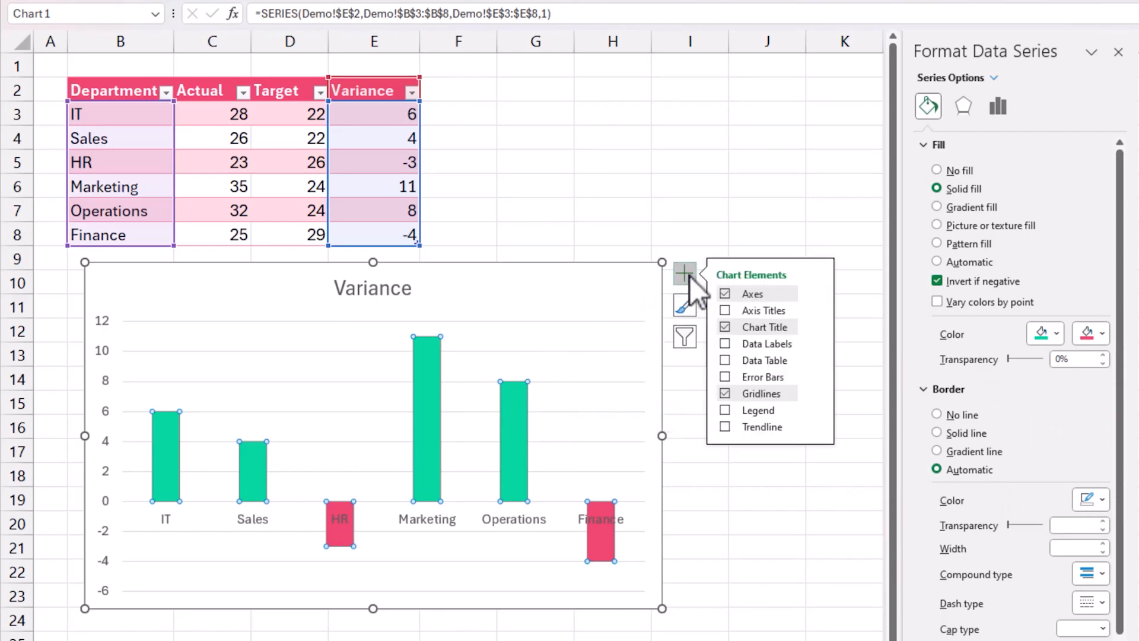
left_click(725, 344)
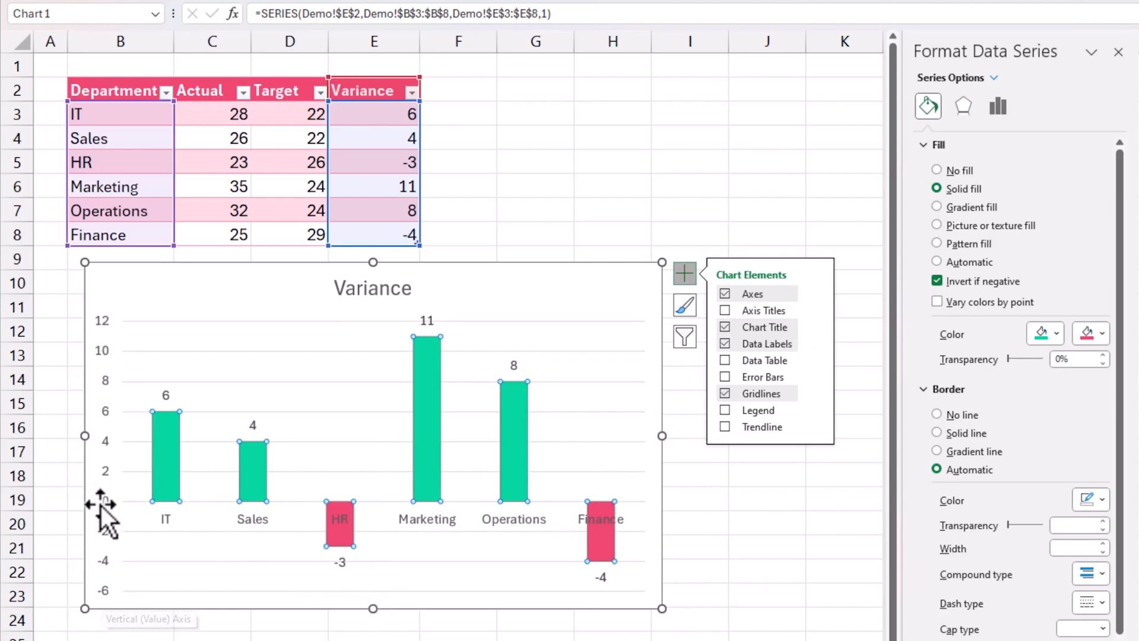
left_click(104, 483)
left_click(105, 439)
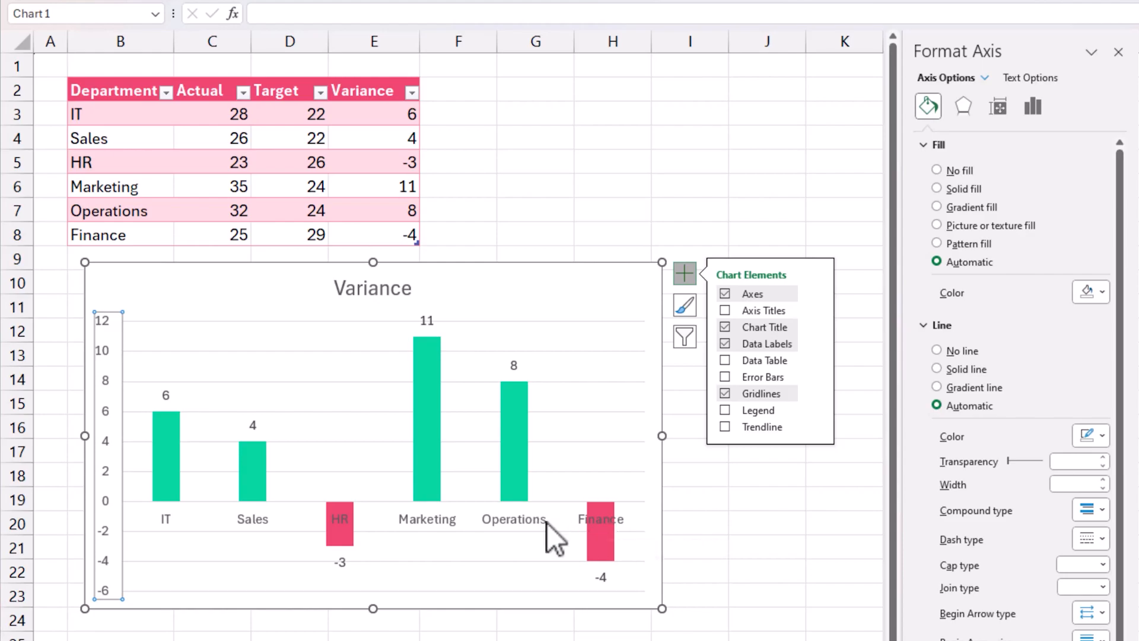
Set the label position of the chart's horizontal department axis to Low
left_click(504, 519)
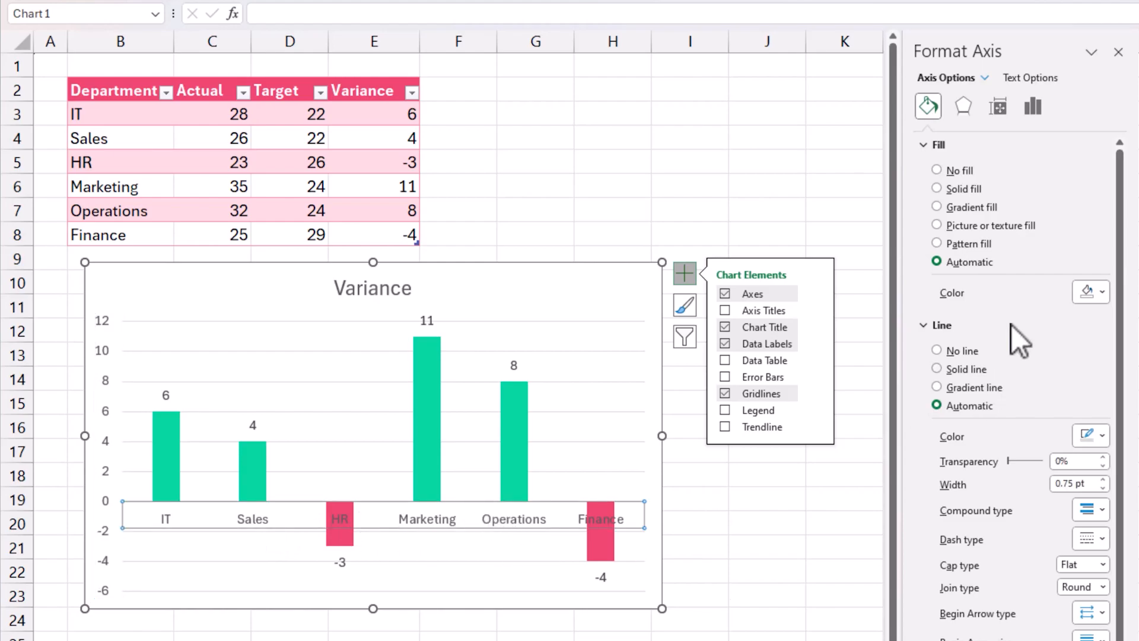
left_click(1033, 106)
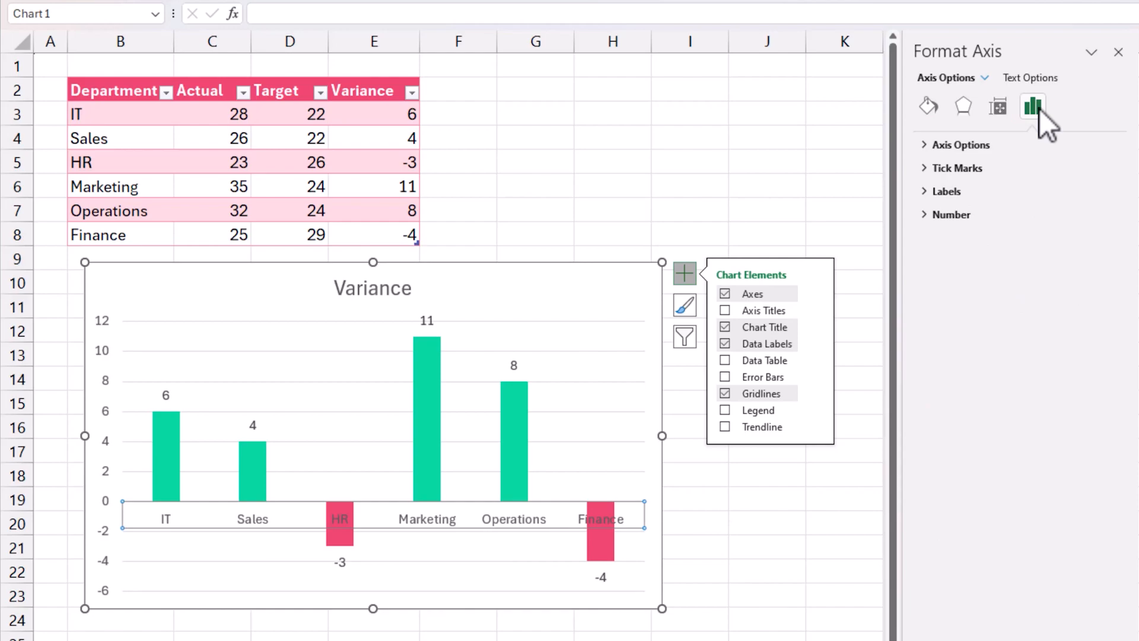
left_click(928, 192)
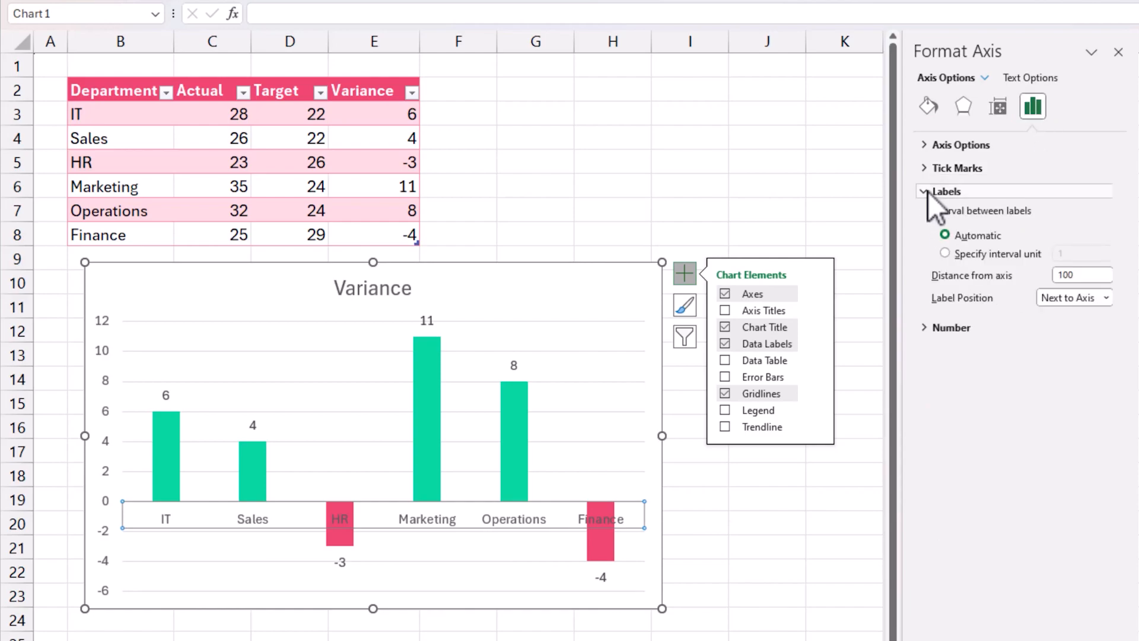
left_click(1082, 303)
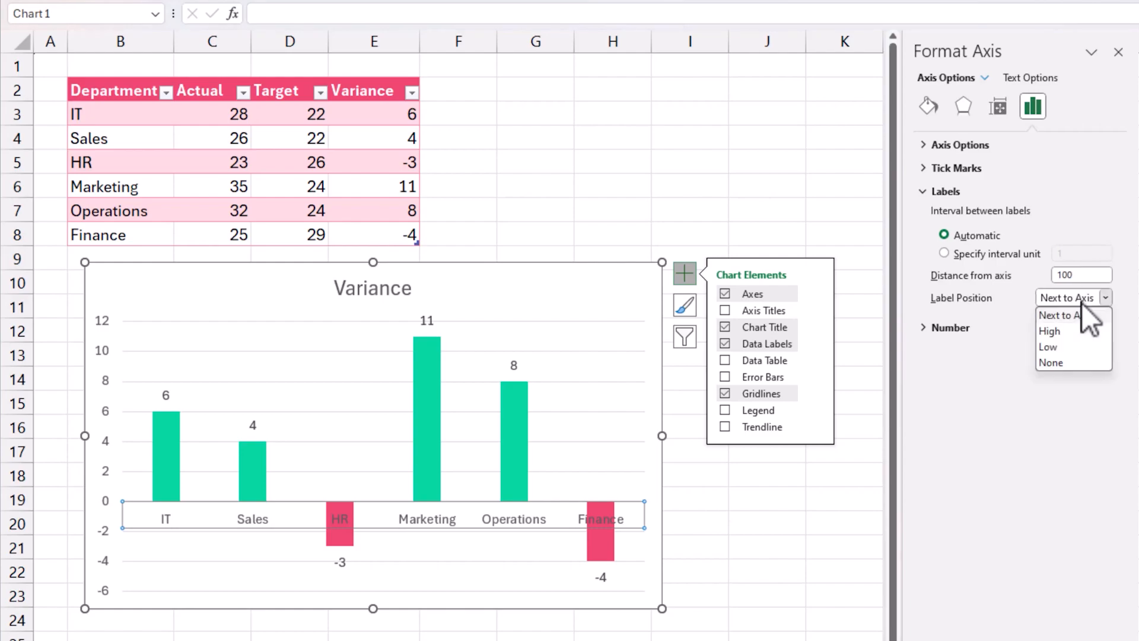
left_click(1077, 347)
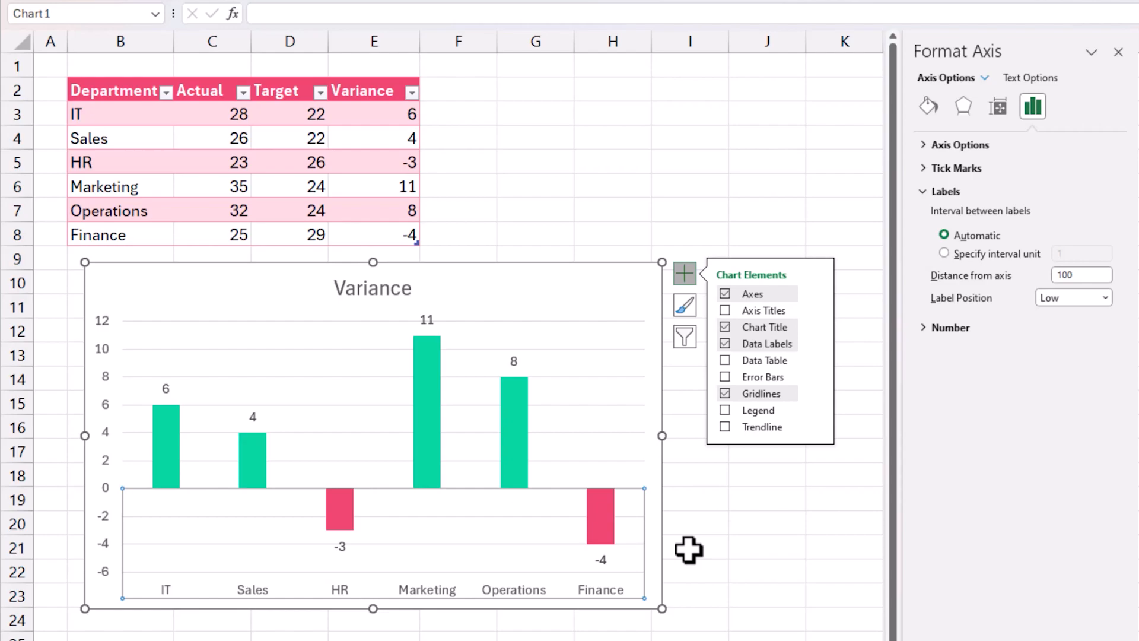
Format the chart's major gridlines as solid lines in the lightest grey theme colour
right_click(575, 350)
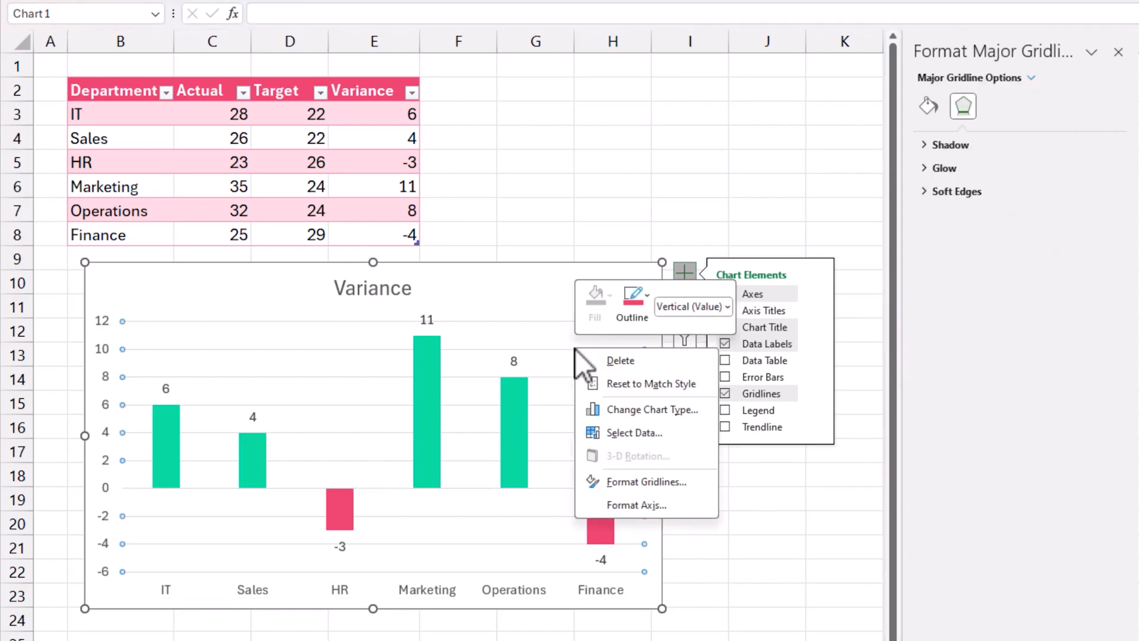
left_click(646, 482)
left_click(976, 190)
left_click(1091, 255)
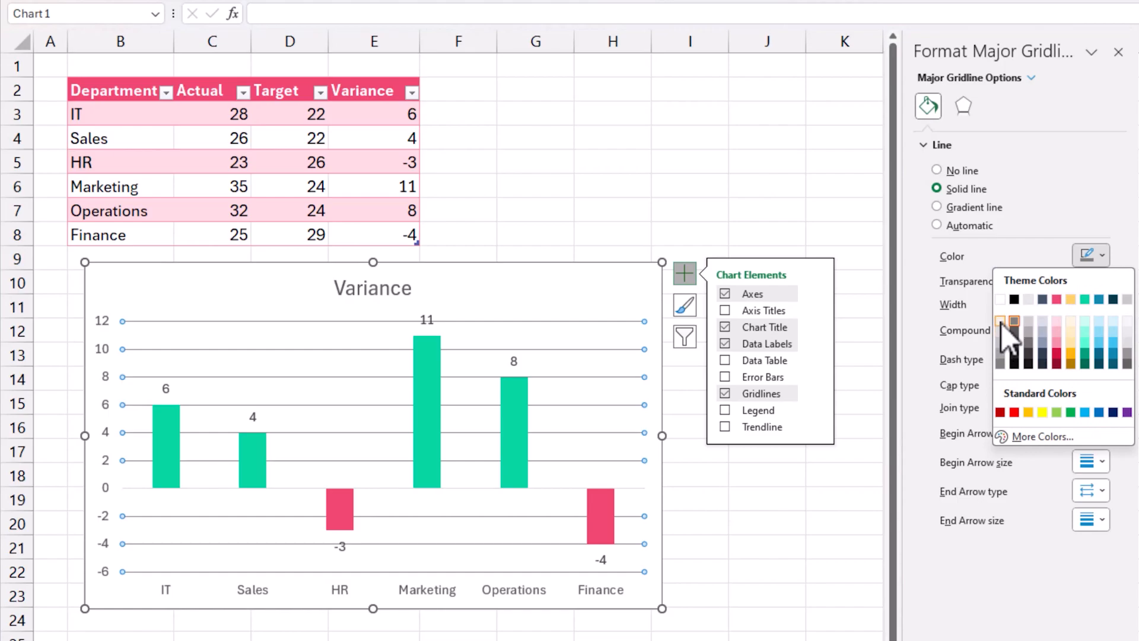
left_click(1000, 321)
key("Escape")
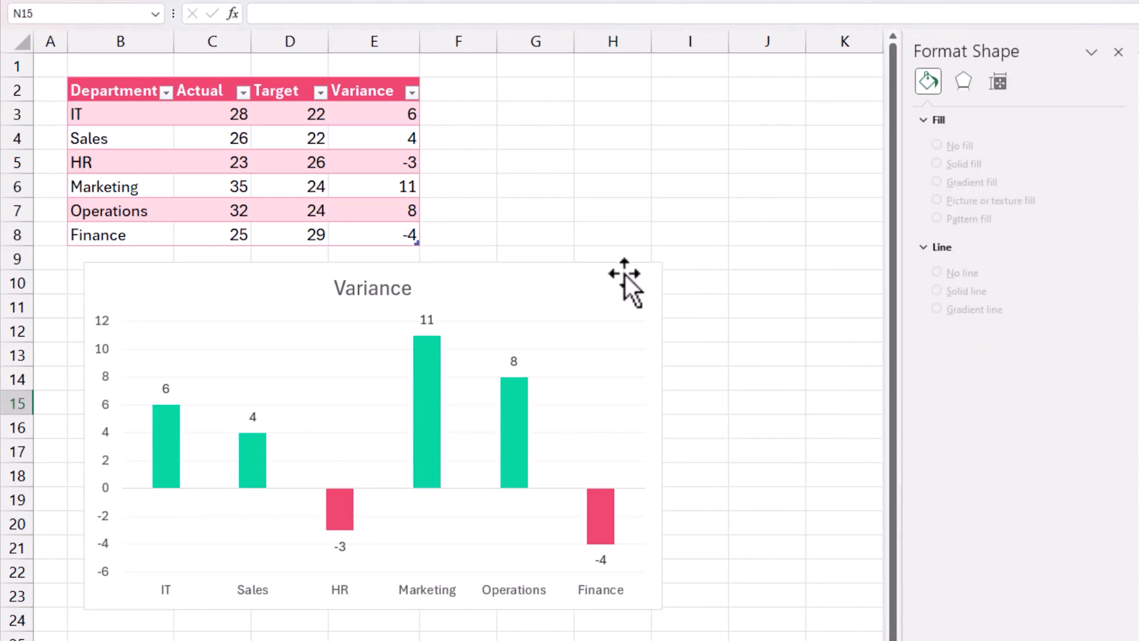
Change the chart title to "Variance (Actual - Target) by Department"
left_click(410, 291)
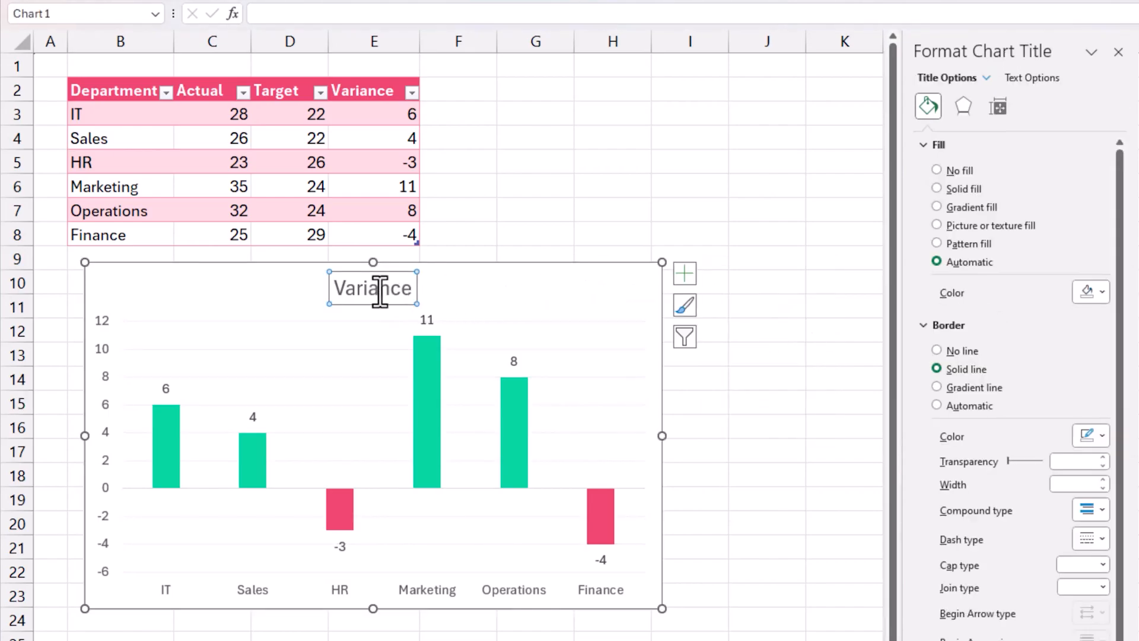
left_click(380, 291)
key("ctrl+a")
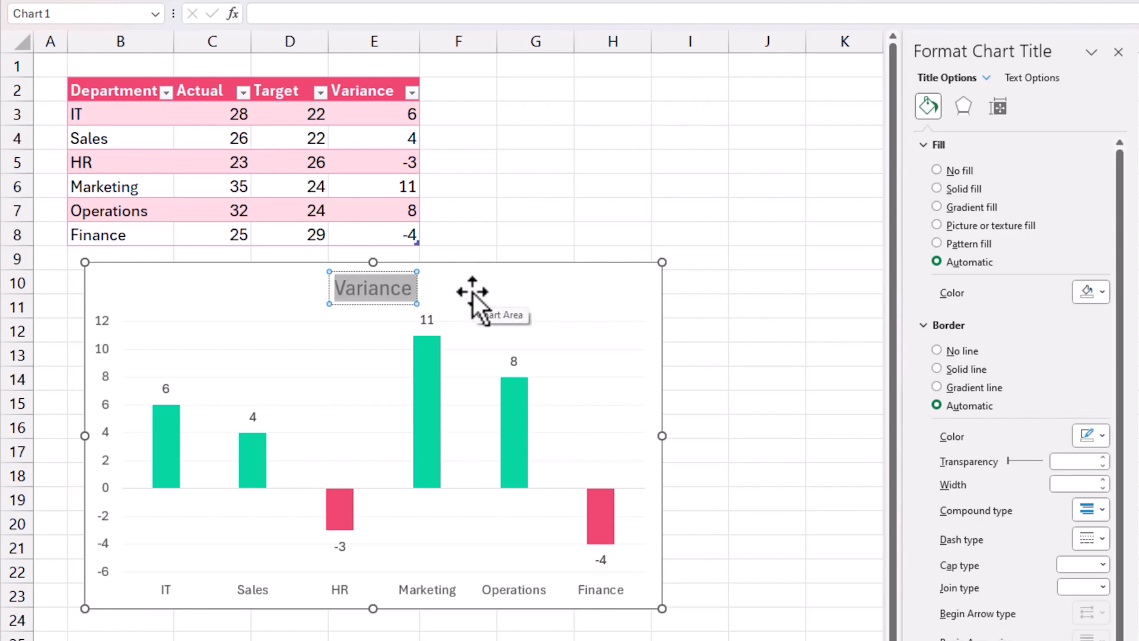
type("Variance (Act")
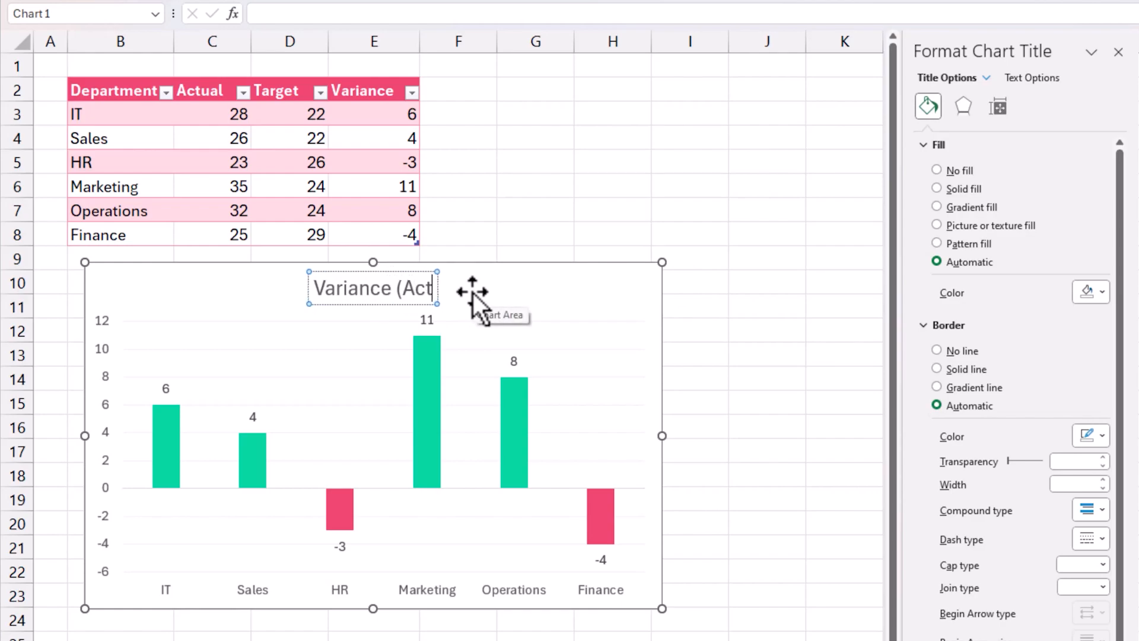
type("ual - Targ")
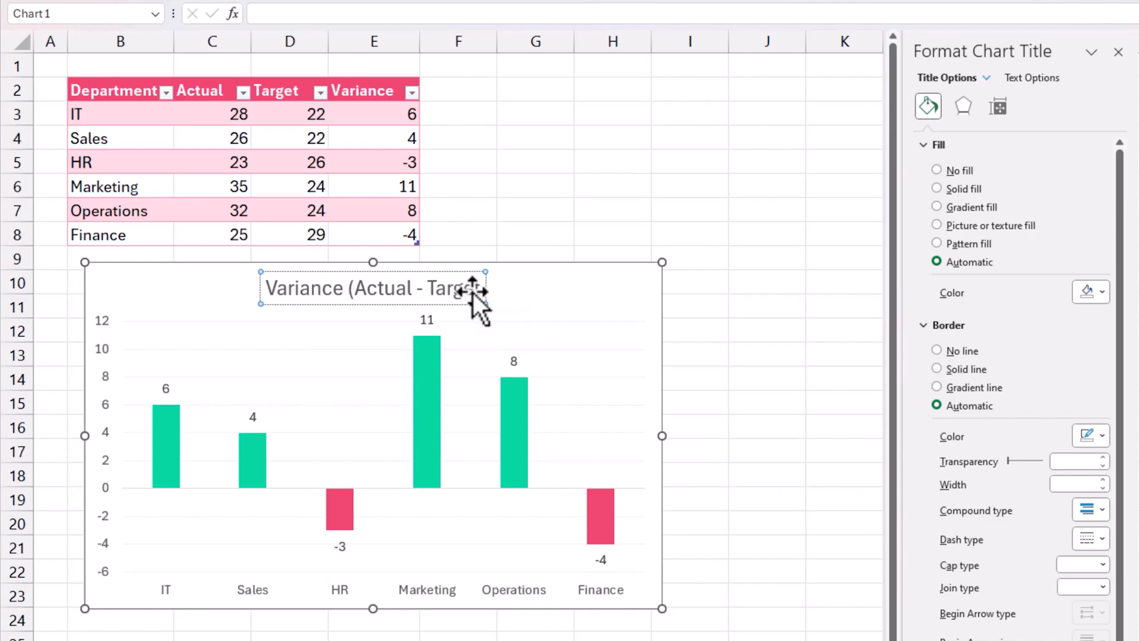
type("et) by Department")
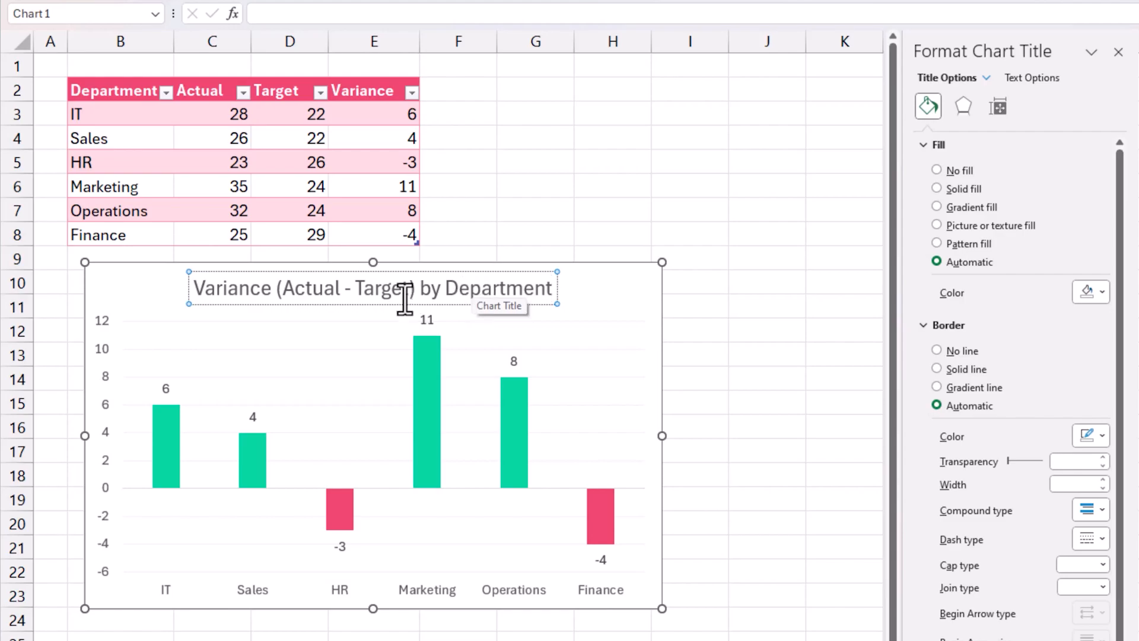
Give the chart title a solid dark grey fill with white text
left_click(351, 305)
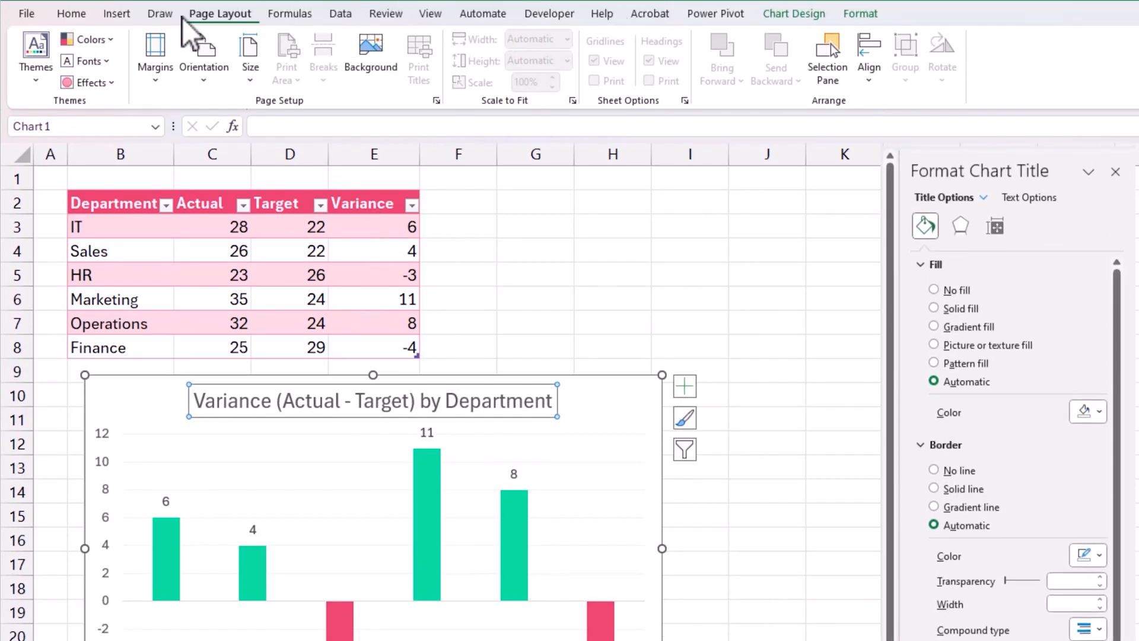
left_click(72, 13)
left_click(286, 71)
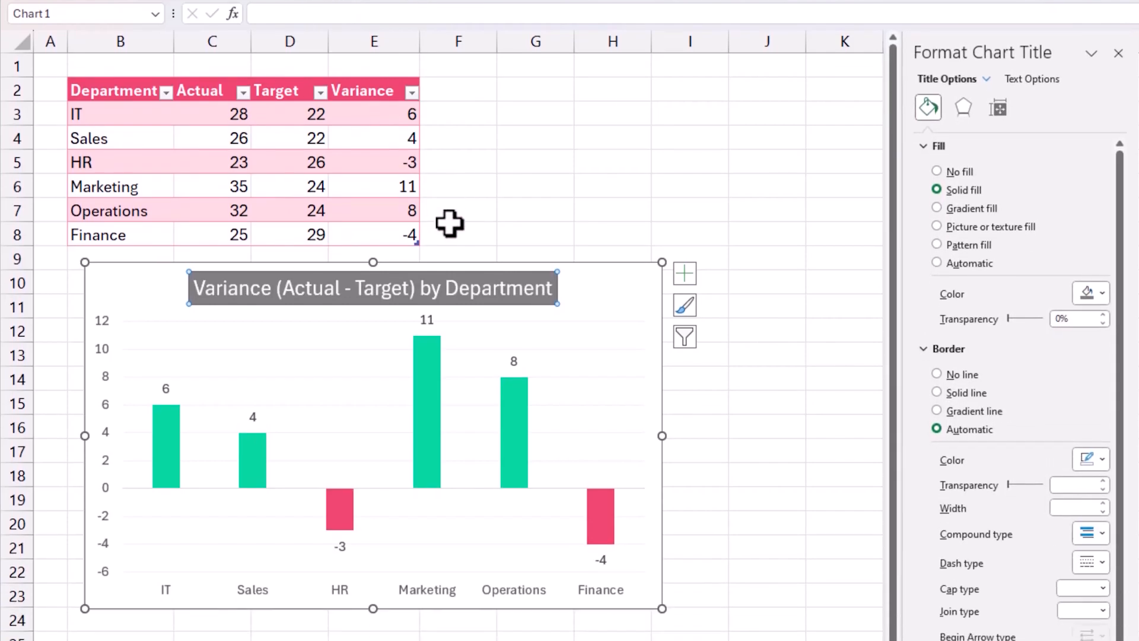
left_click(855, 493)
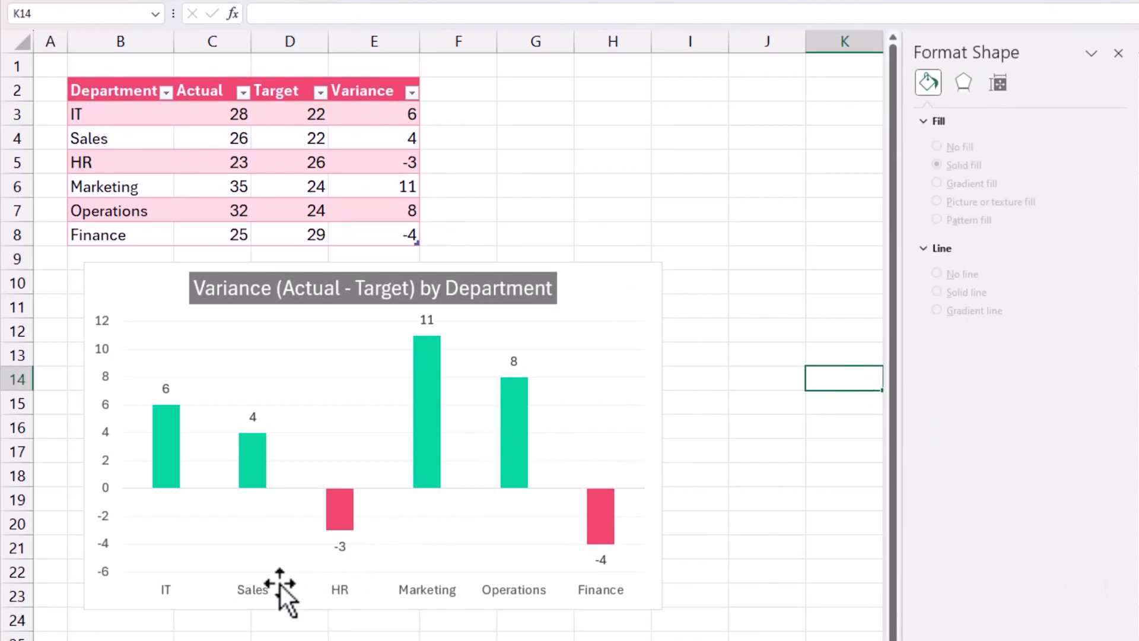
Add axis titles to the chart and delete the horizontal axis title
left_click(639, 297)
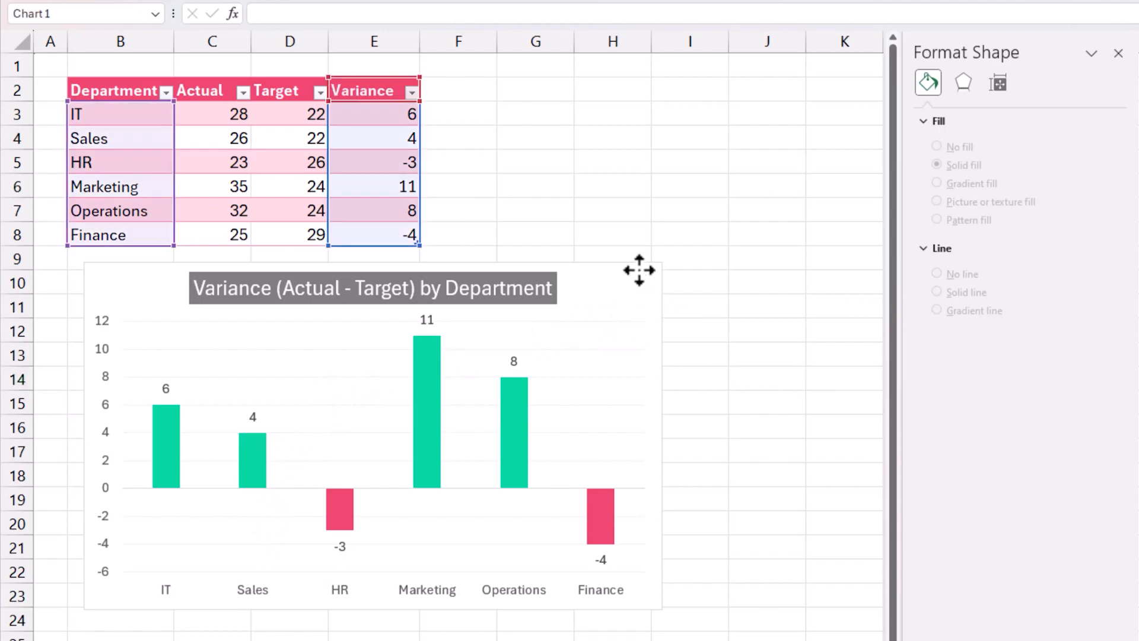
left_click(692, 278)
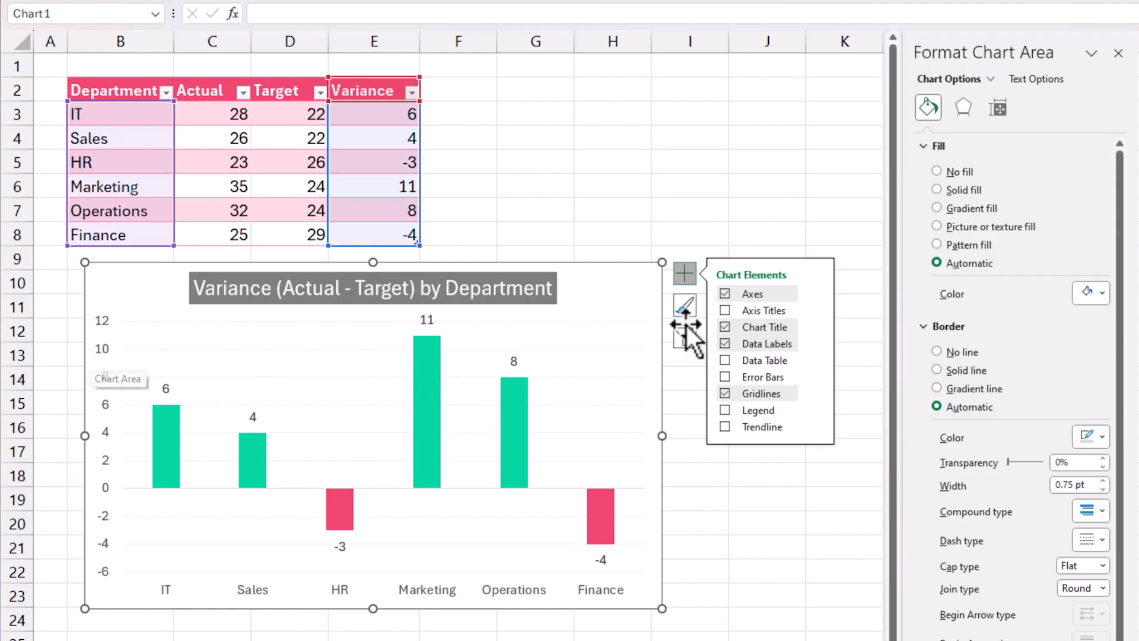
left_click(725, 310)
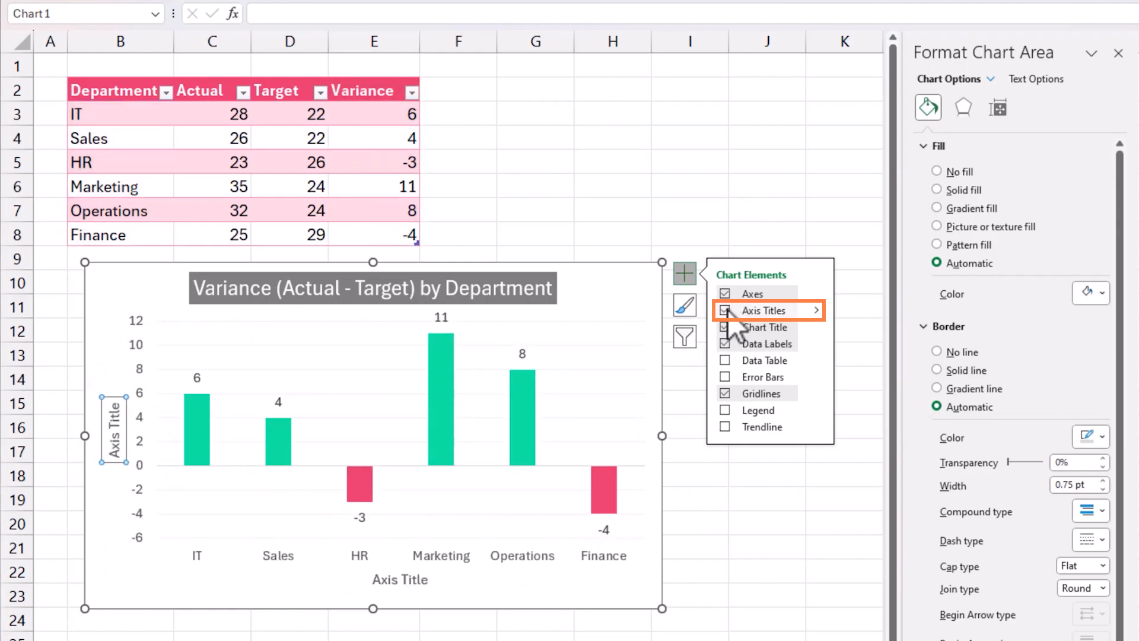
left_click(395, 599)
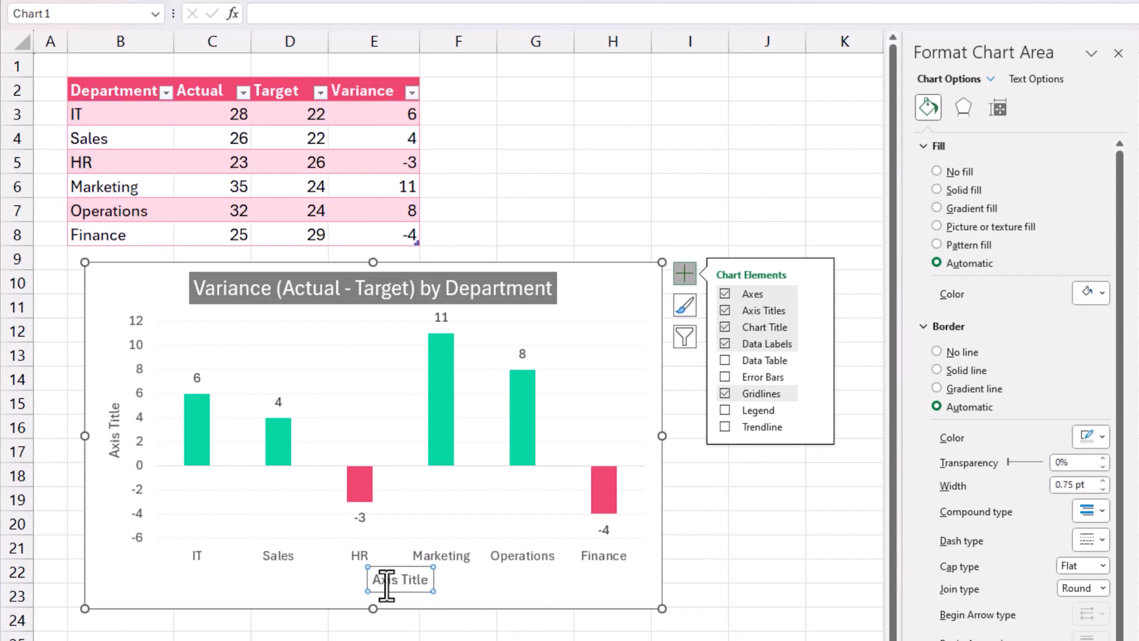
left_click(392, 580)
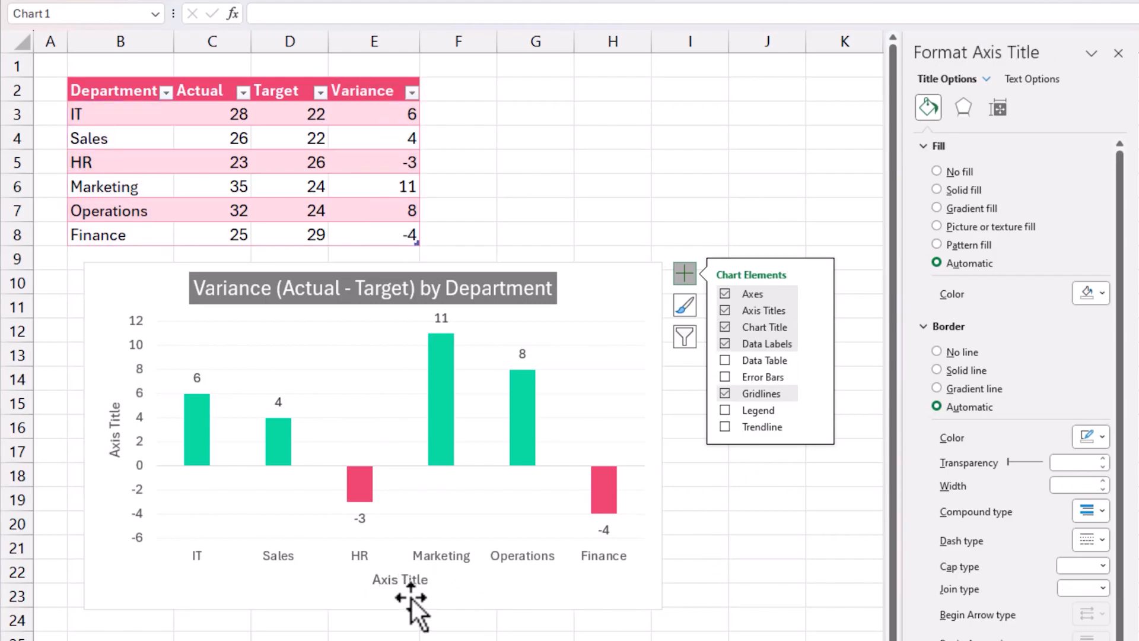
key("Delete")
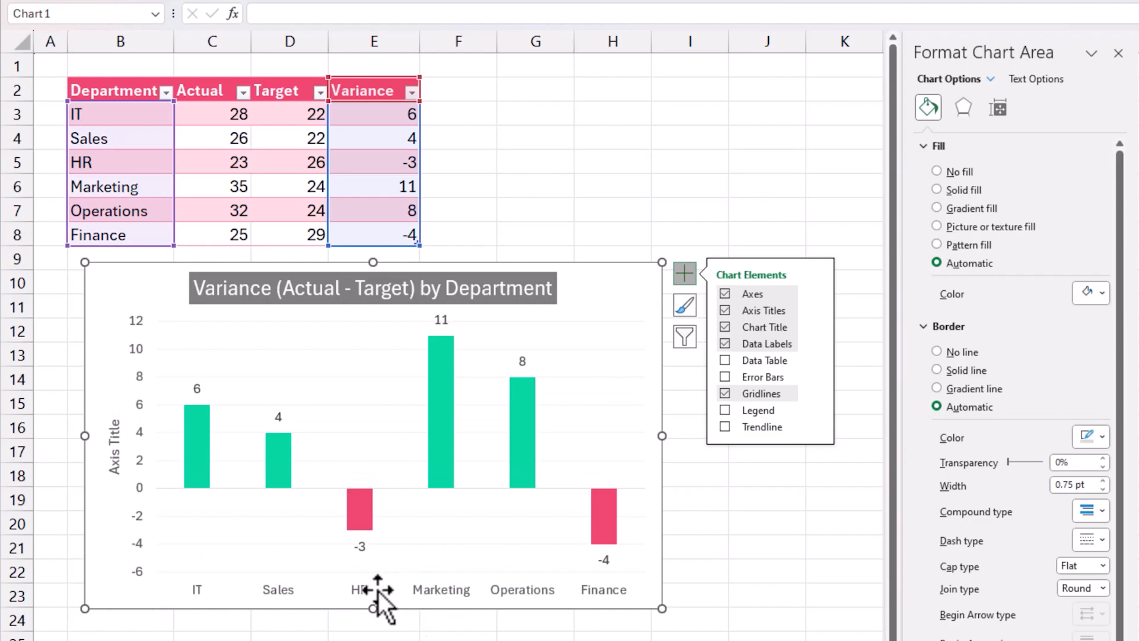
Change the vertical axis title's text to "Metric"
left_click(114, 444)
key("ctrl+a")
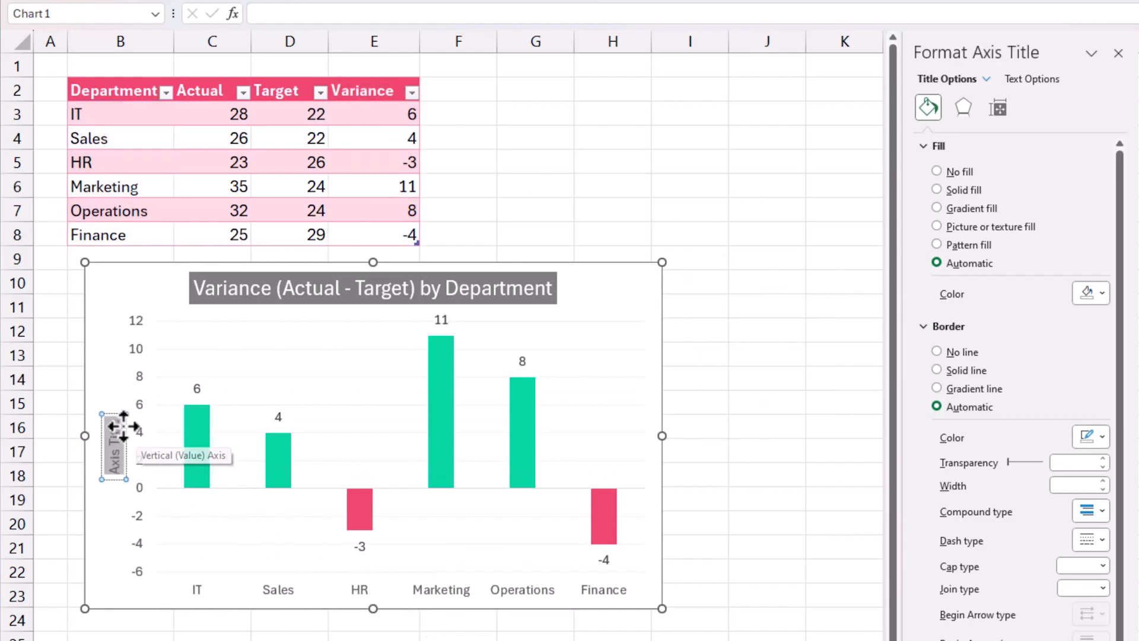
type("Metric")
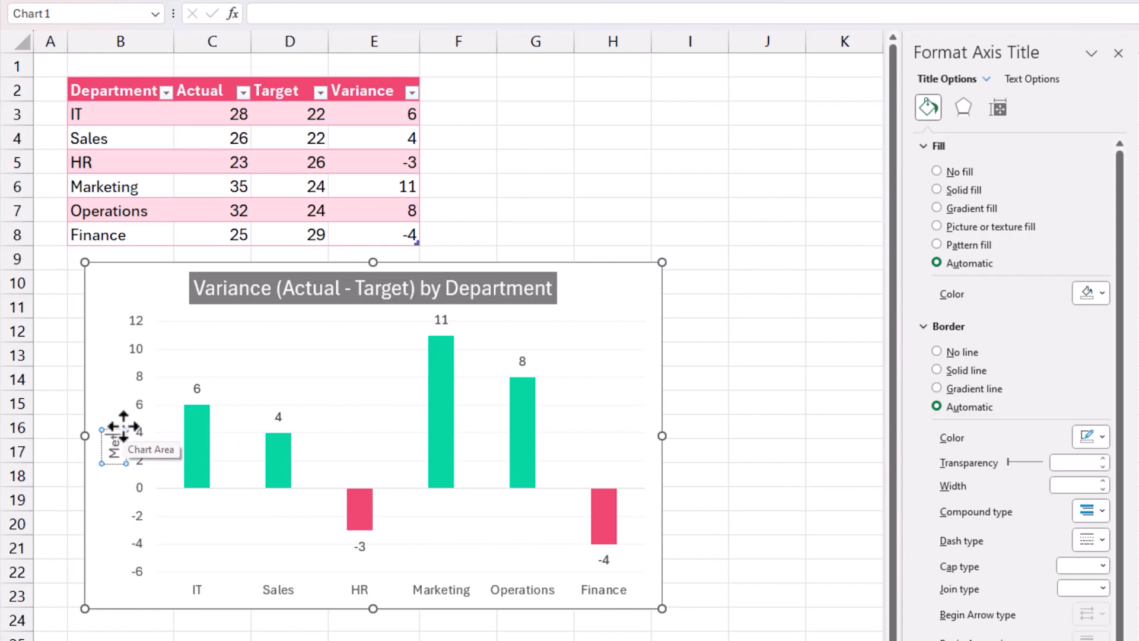
type(" Variance (Actual - Target)")
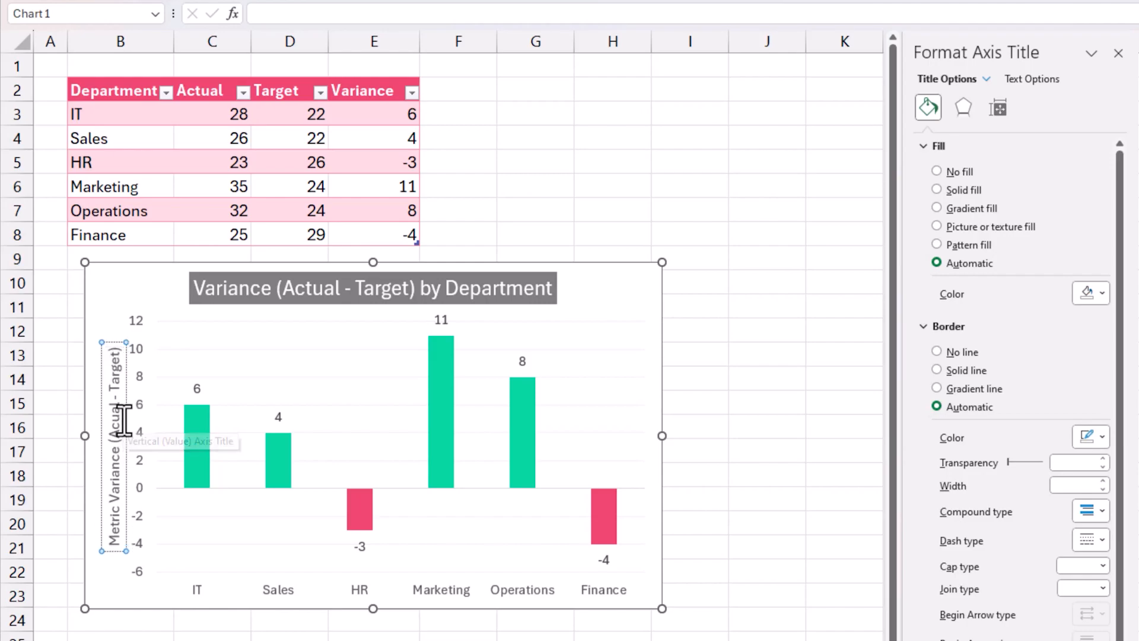
Complete the vertical axis title as "Metric Variance (Actual - Target)" and move it slightly farther from the axis numbers
left_click(122, 417)
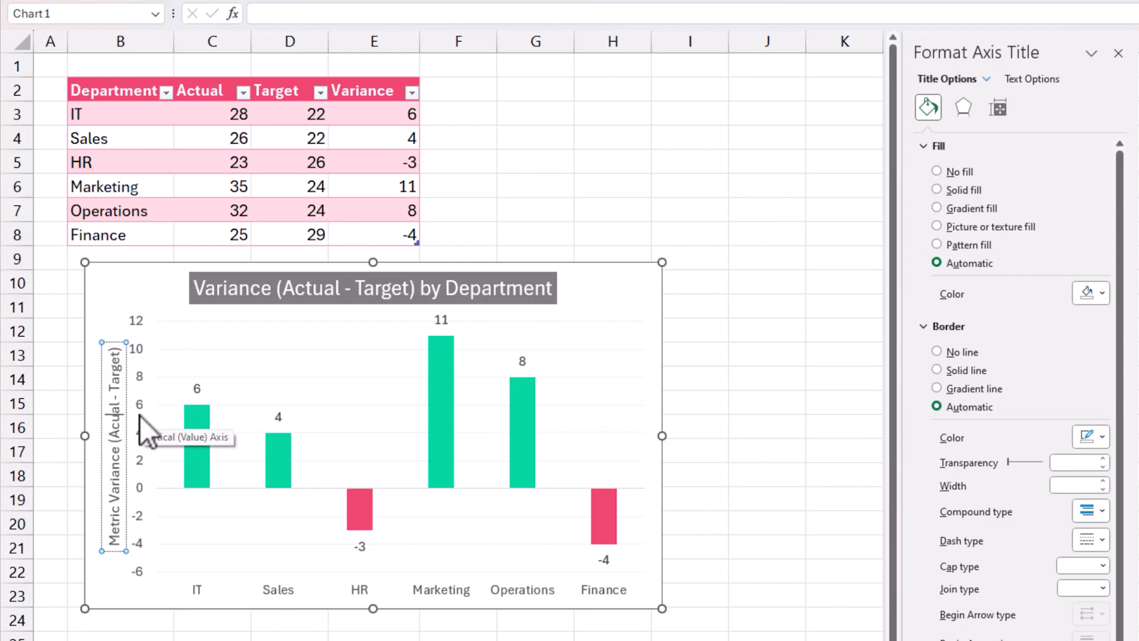
type("t")
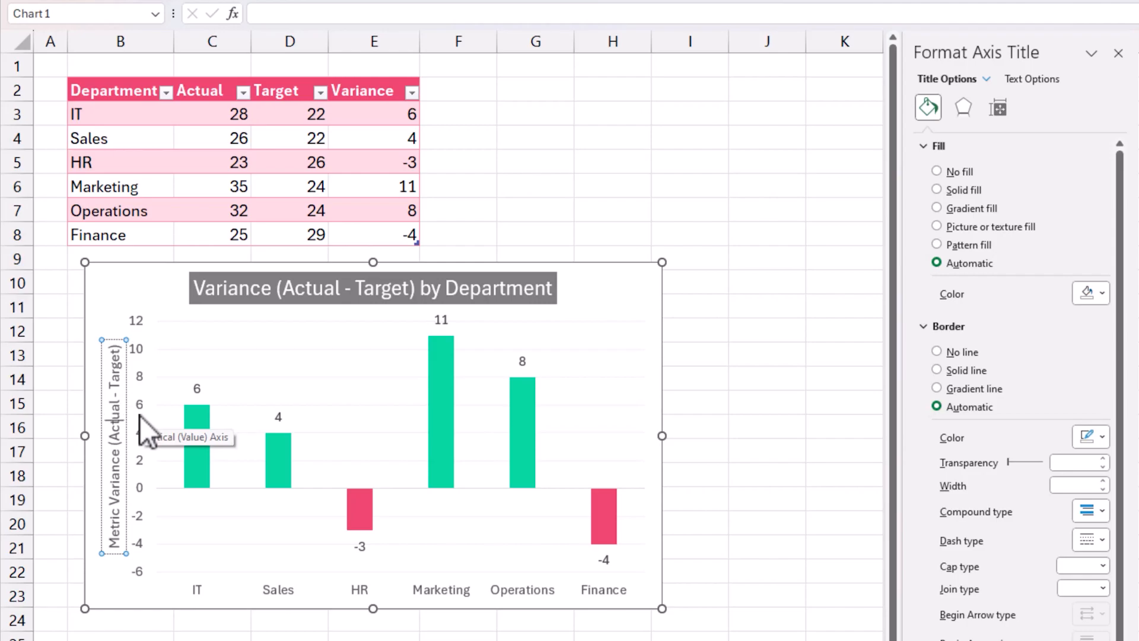
left_click_drag(112, 339, 104, 330)
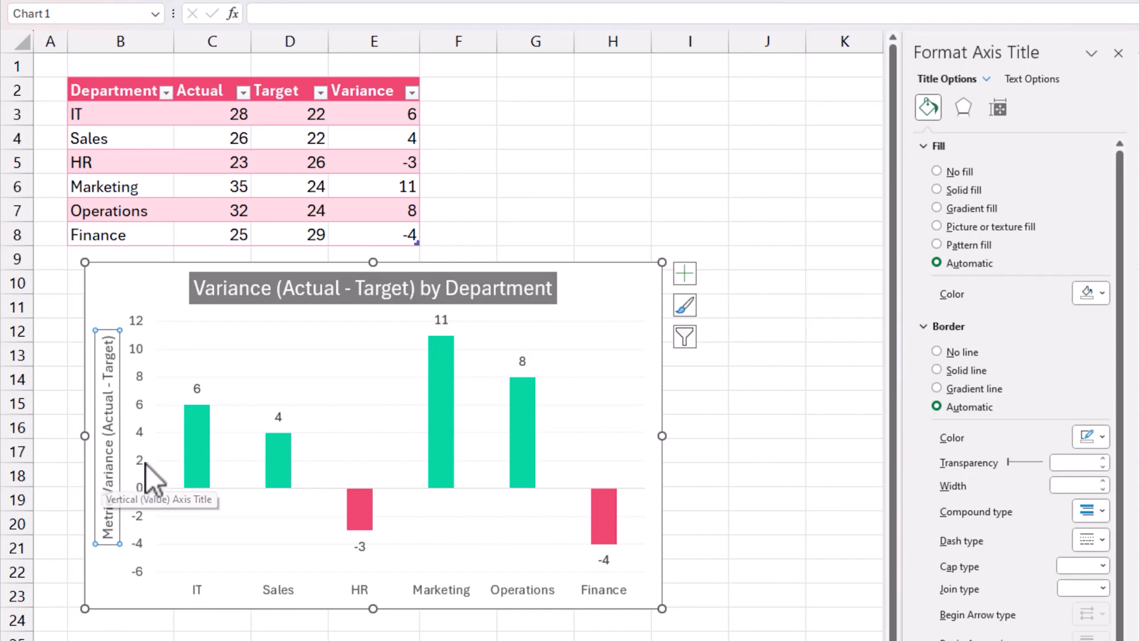
left_click(235, 292)
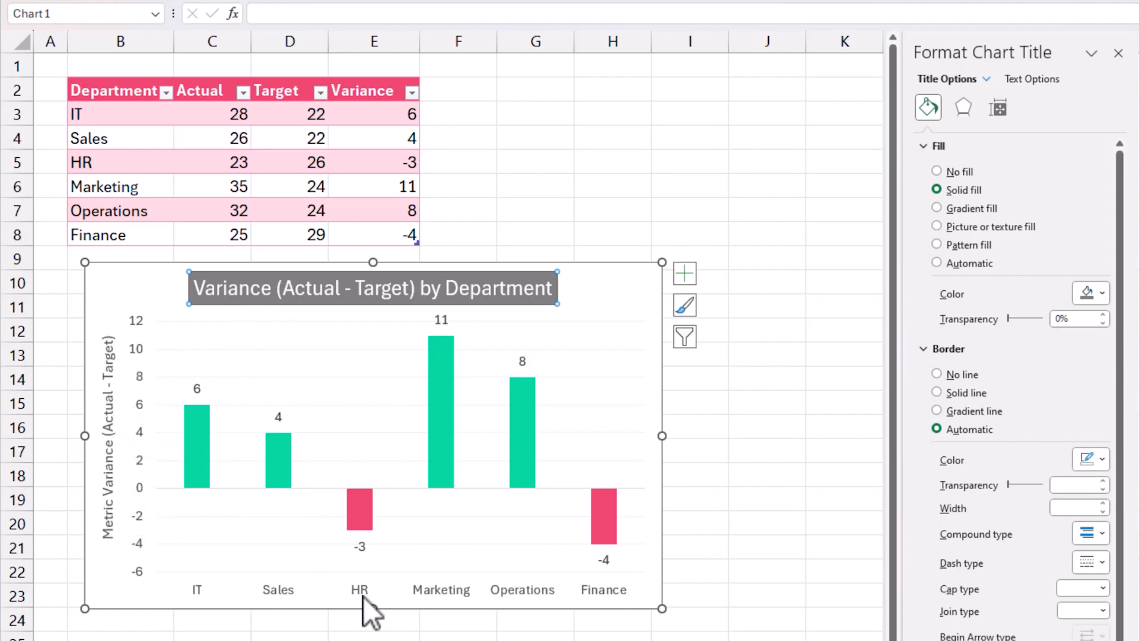
left_click(759, 351)
Give the chart area a solid dark grey border line with rounded corners
left_click(647, 268)
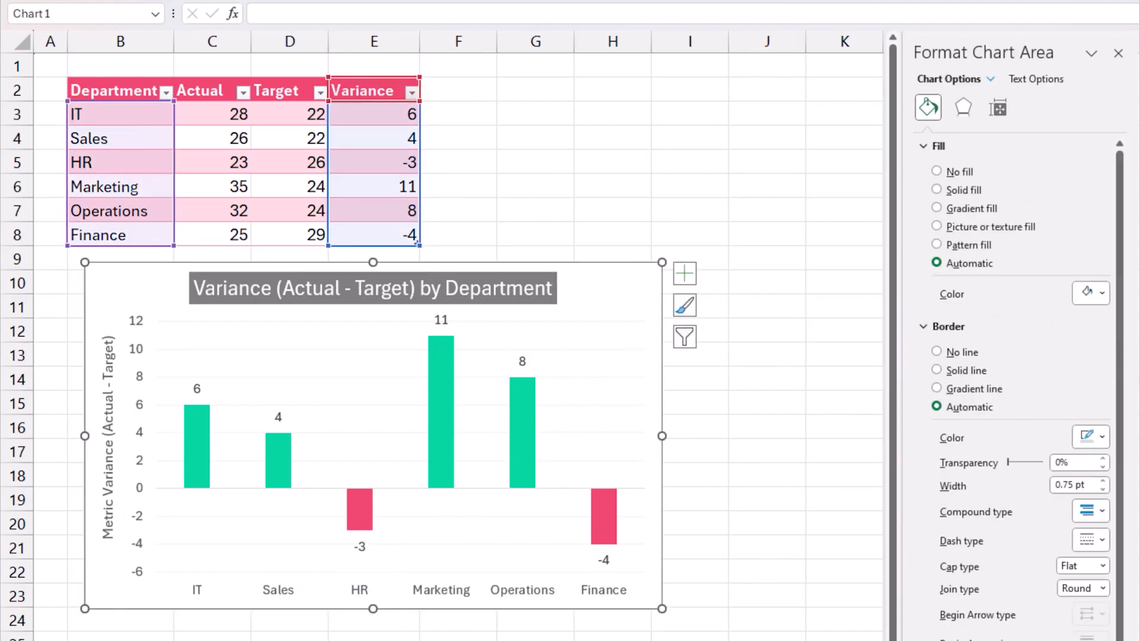
left_click(931, 146)
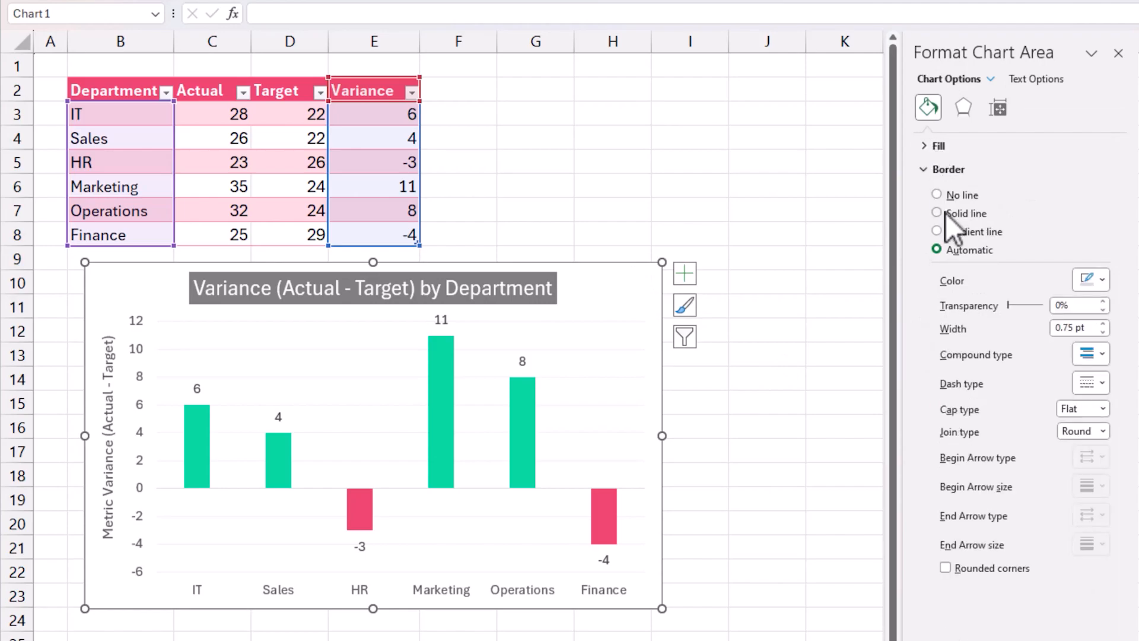
left_click(949, 215)
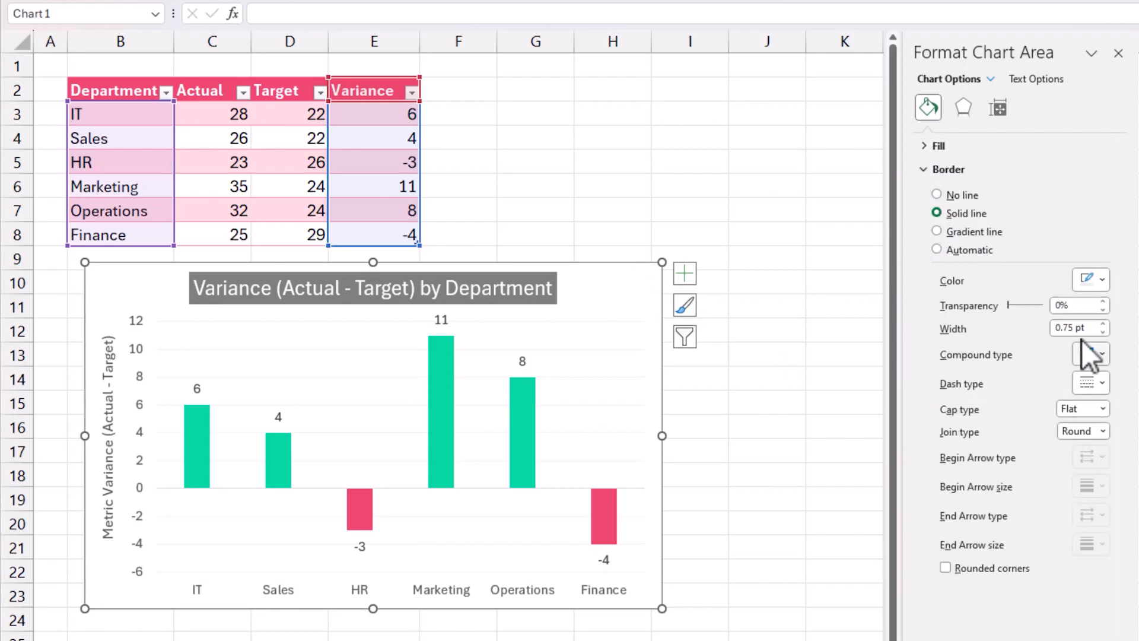
left_click(1102, 280)
left_click(1020, 345)
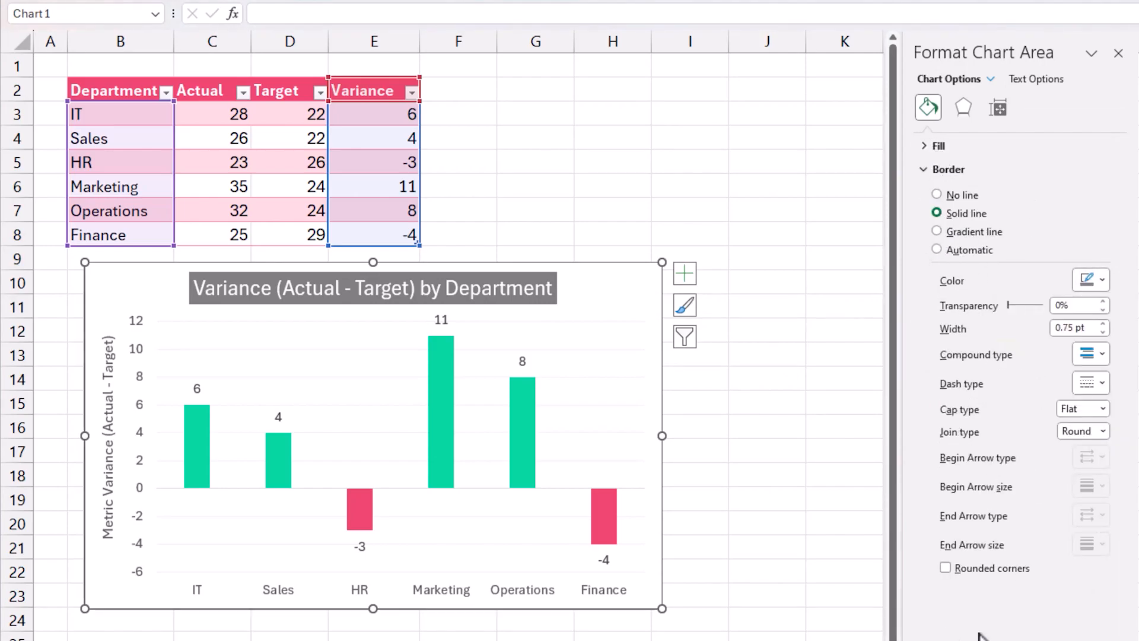
left_click(992, 566)
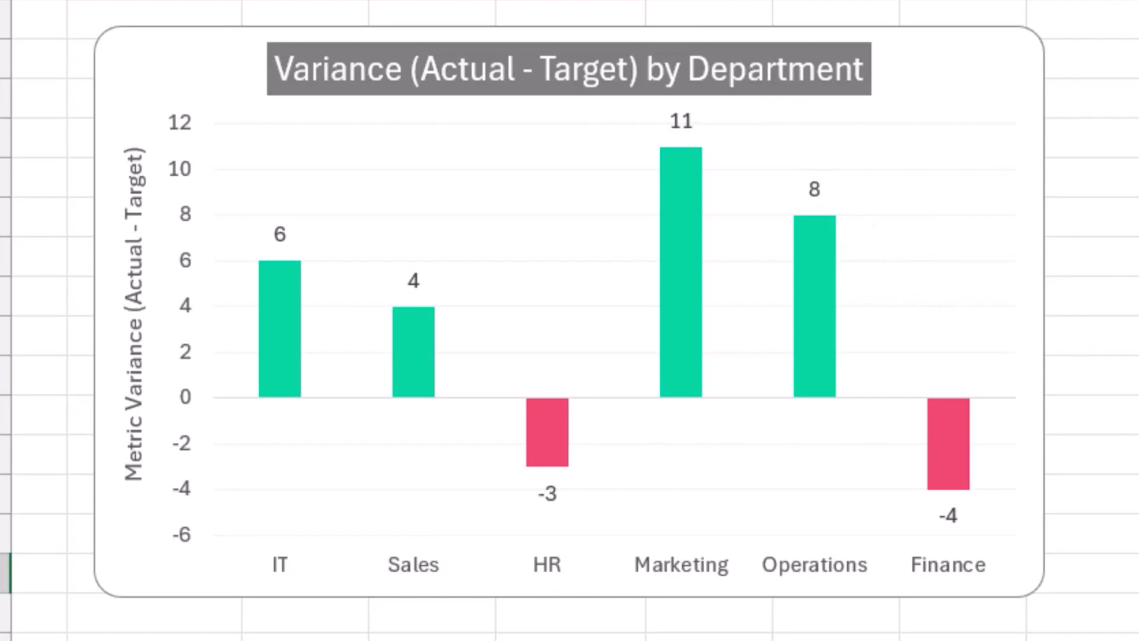
mouse_move(699, 315)
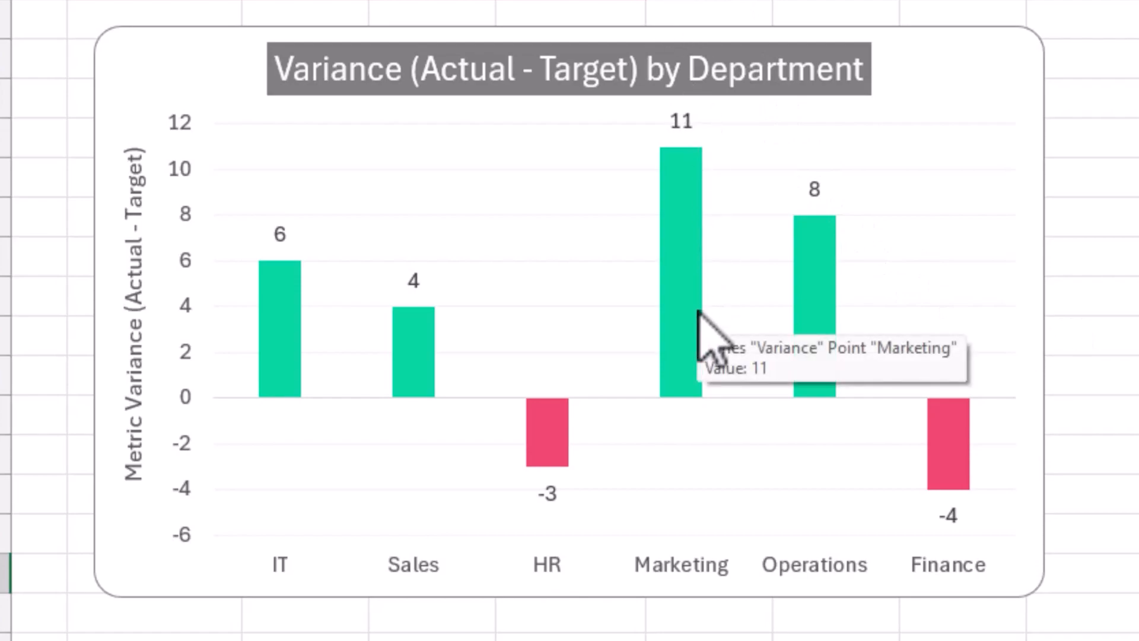